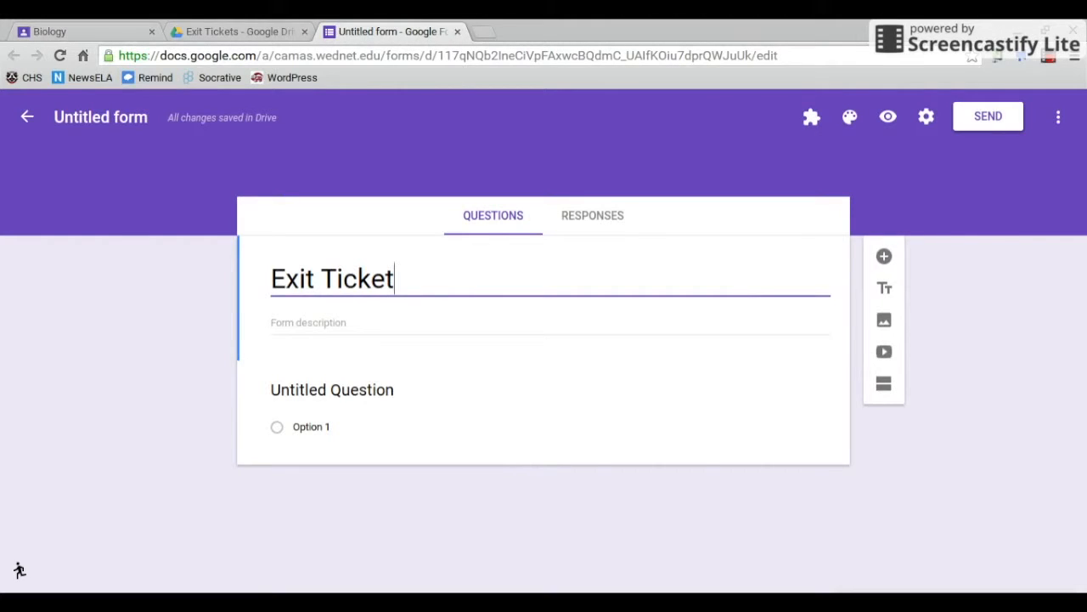
# Set up the first question as "What's your name?" with the Dropdown answer type and make it required
pyautogui.click(307, 393)
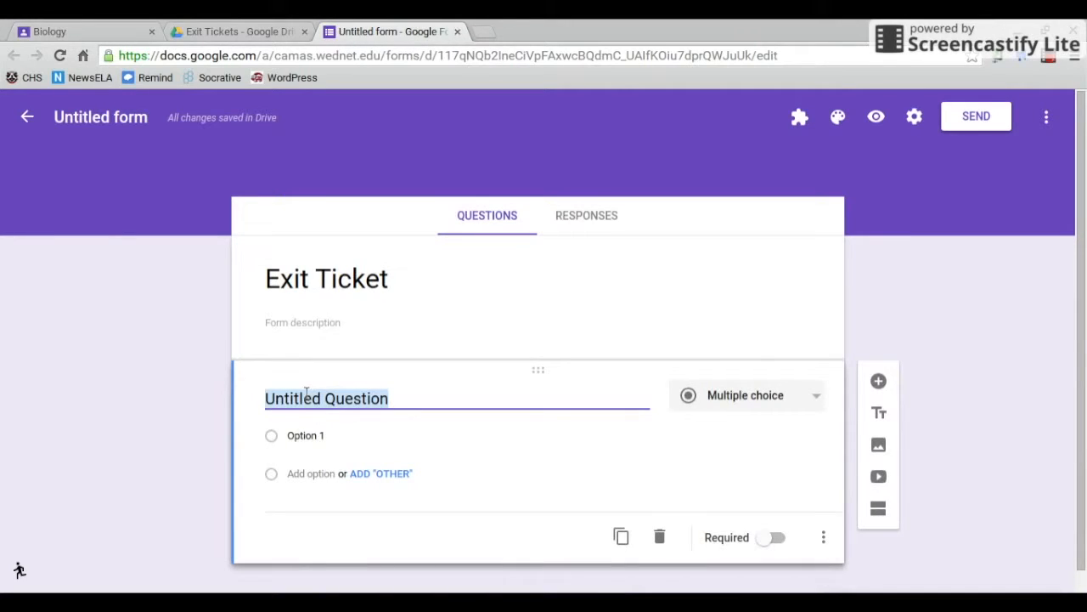
pyautogui.write("What's th")
pyautogui.press('BackSpace')
pyautogui.press('BackSpace')
pyautogui.write('your name?')
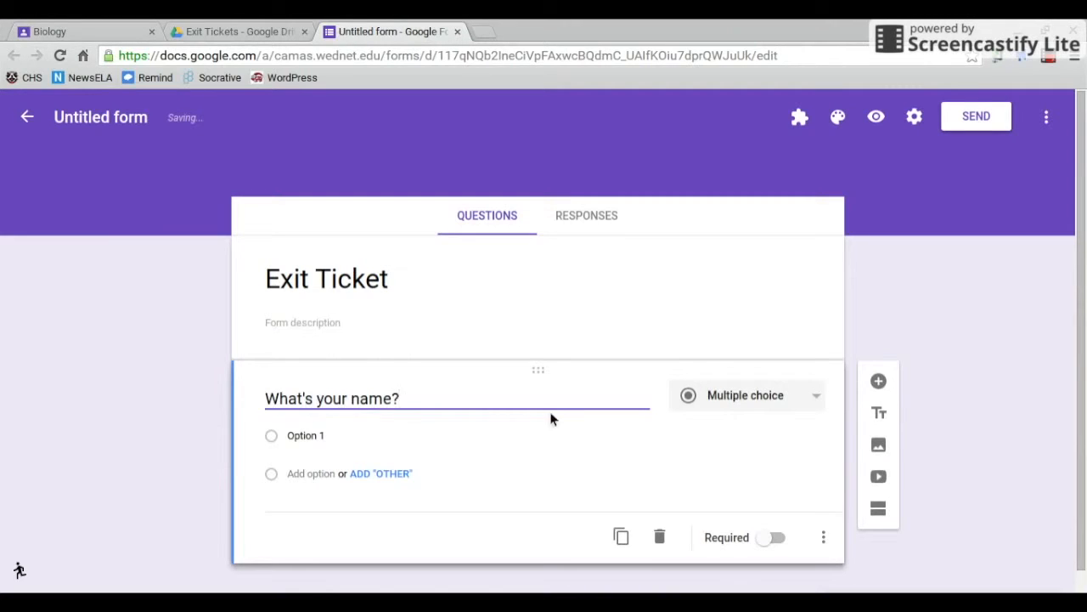
pyautogui.click(772, 396)
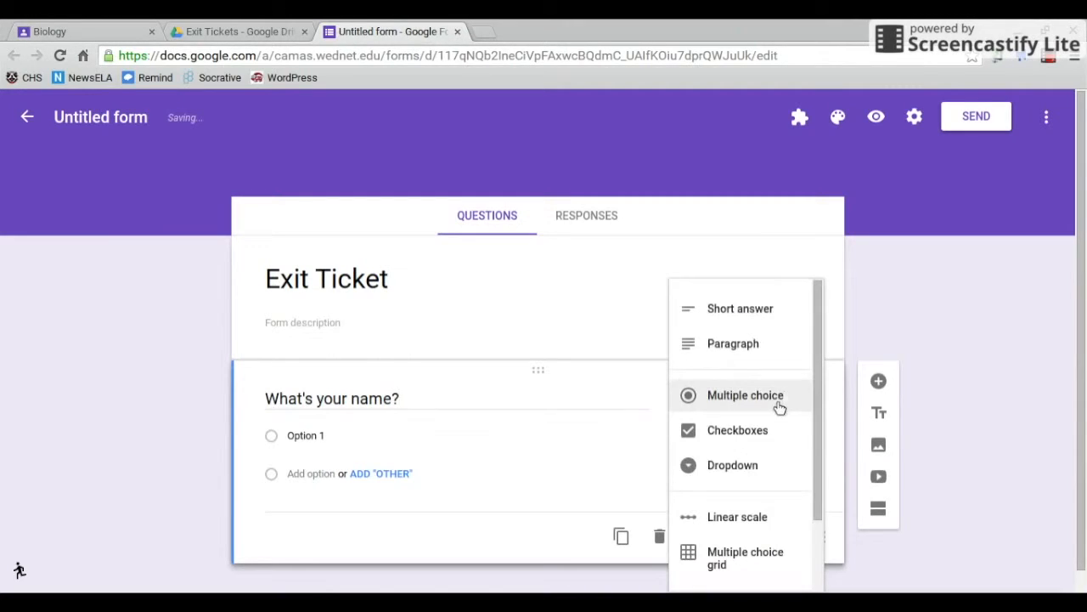
pyautogui.click(767, 462)
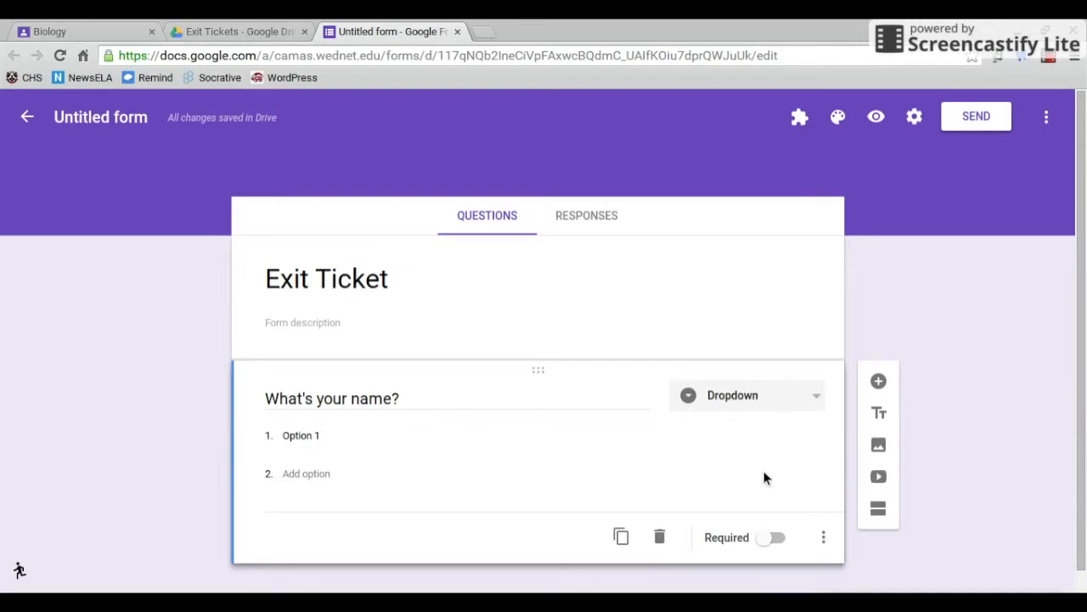
pyautogui.click(773, 537)
# Add a required Paragraph question reading "What did you learn about in today's lesson?"
pyautogui.click(879, 384)
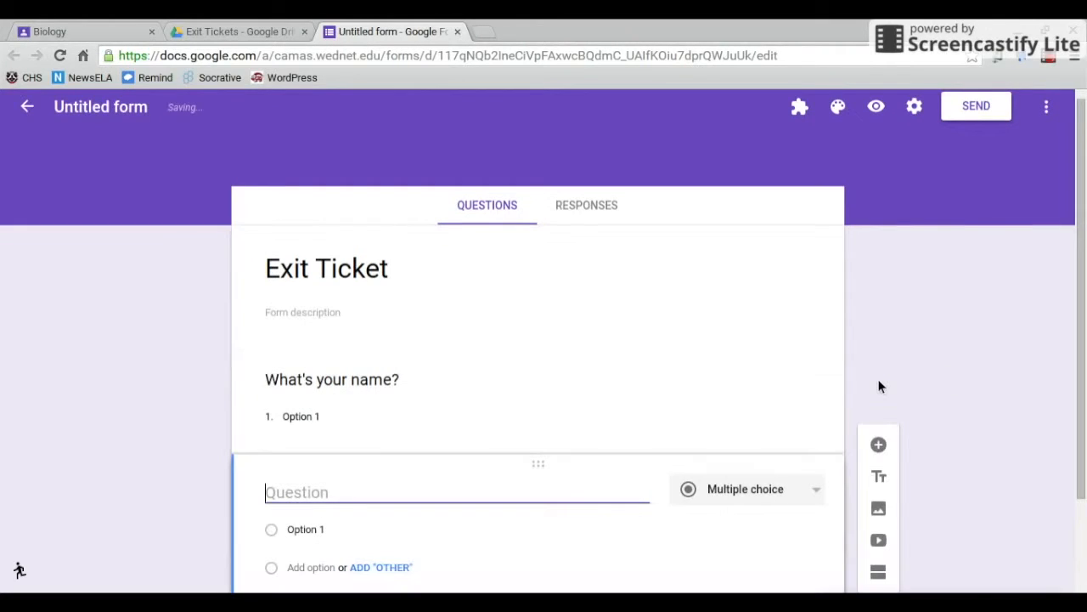
pyautogui.write('W')
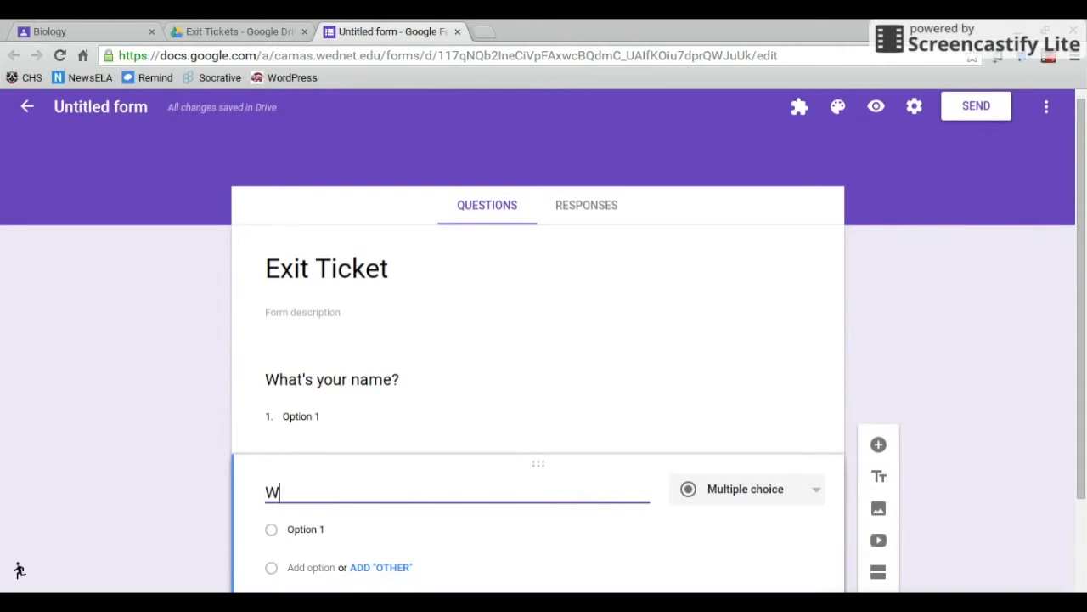
pyautogui.write('hat did yo')
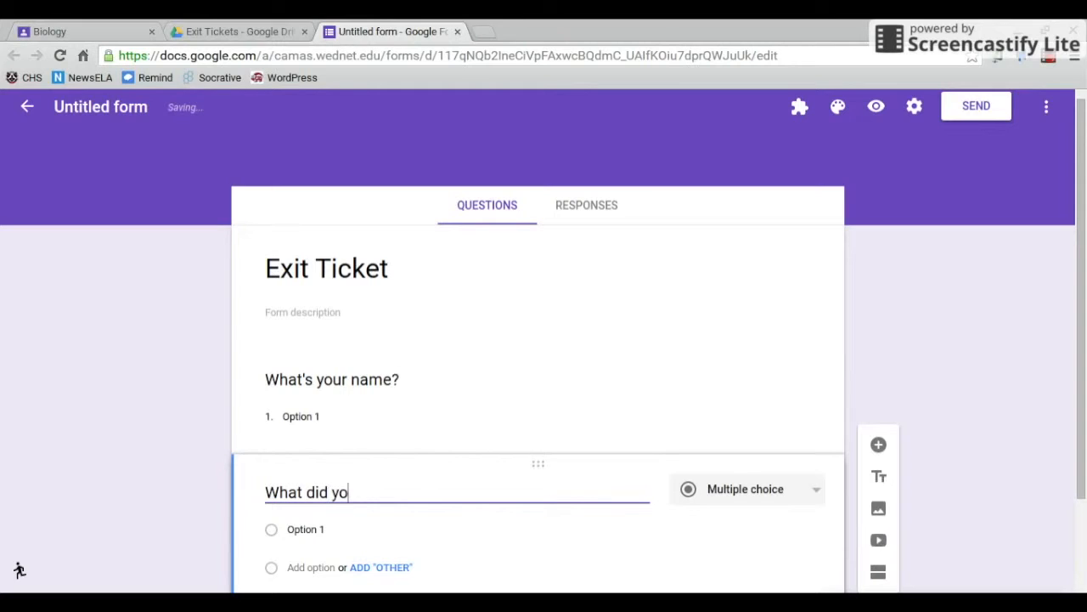
pyautogui.write("u learn about in today's lesson?")
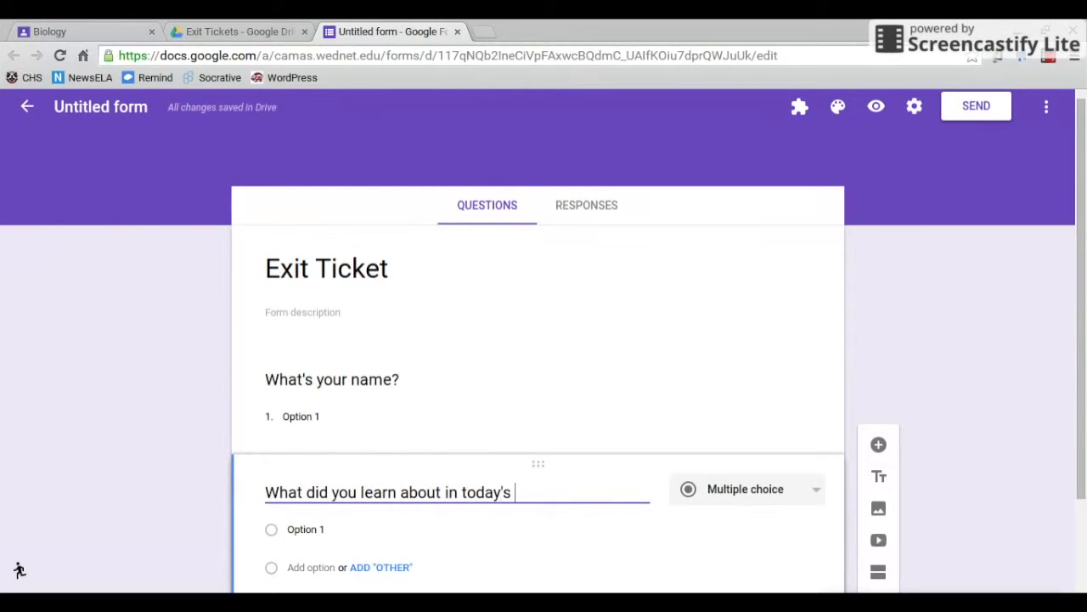
pyautogui.scroll(-2, 631, 503)
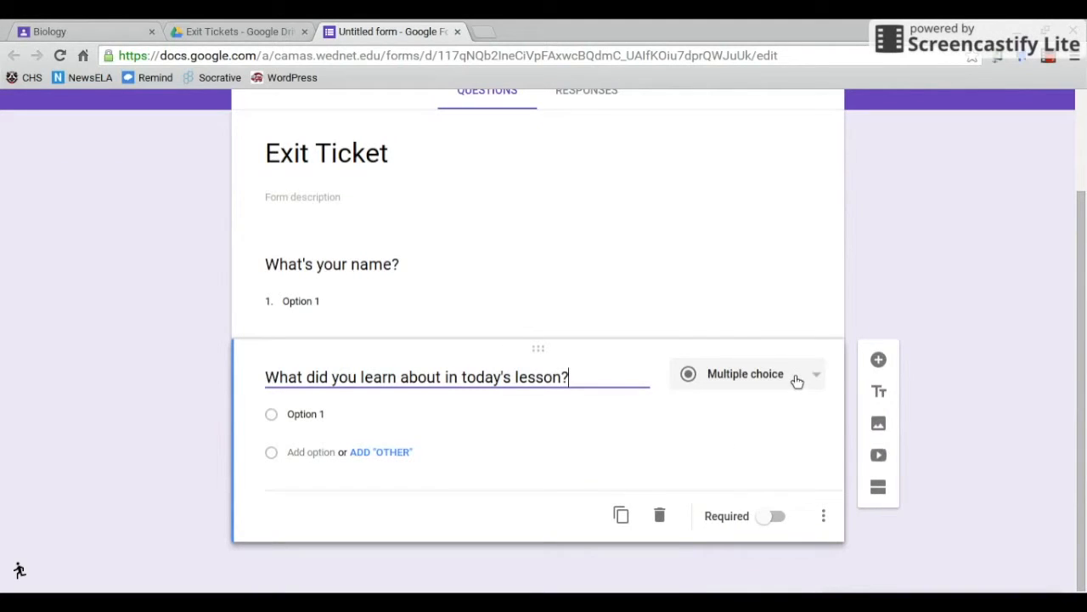
pyautogui.click(793, 381)
pyautogui.click(748, 327)
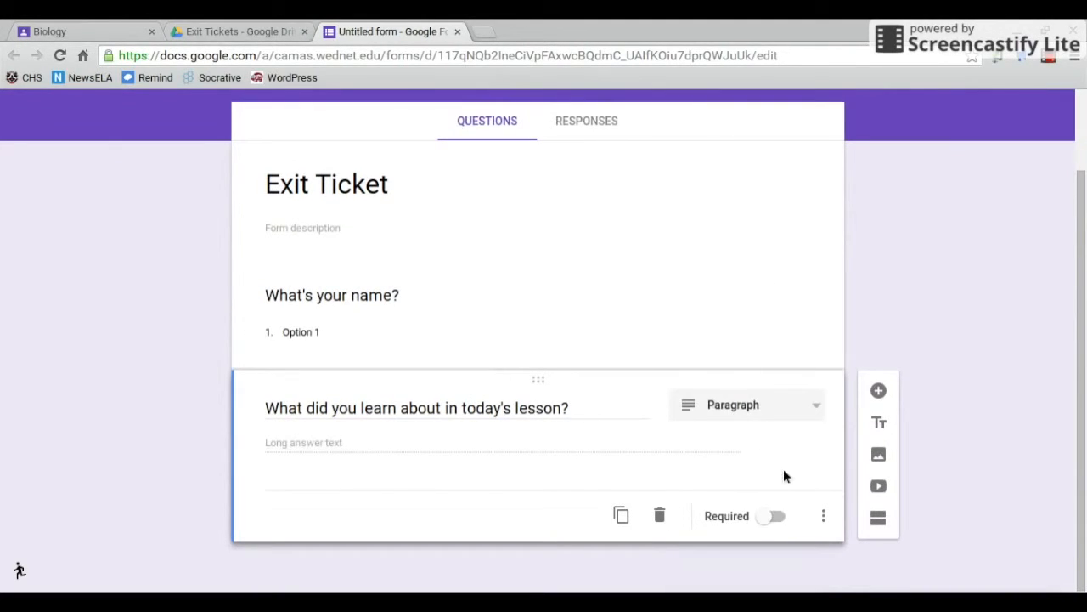
pyautogui.click(776, 516)
# Add a Linear scale question reading "What is your level of understanding on today's lesson?"
pyautogui.click(879, 390)
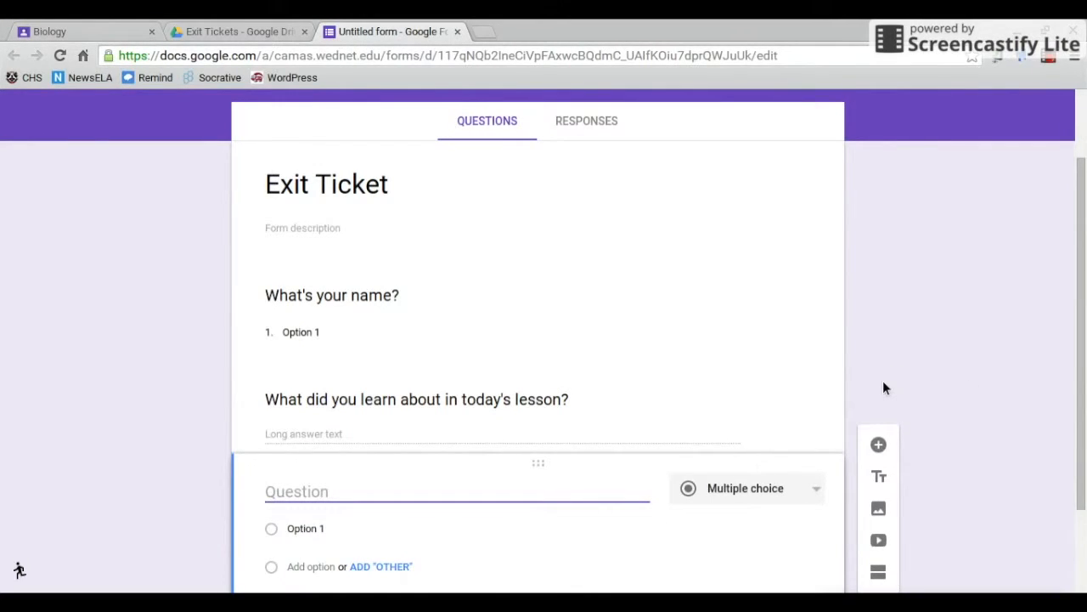
pyautogui.write("What is your level of understanding on today's lesson?")
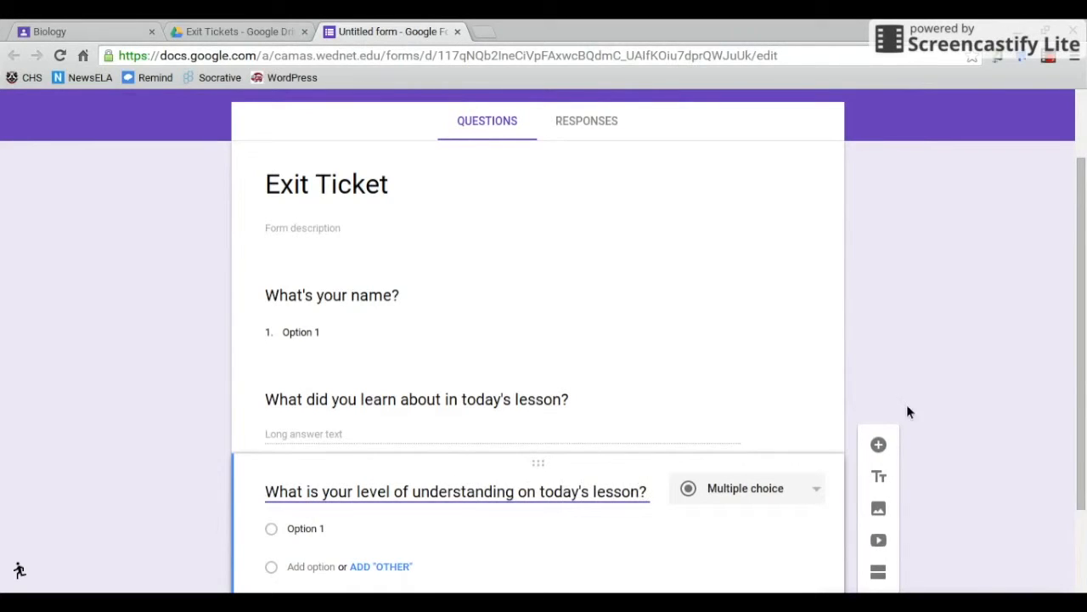
pyautogui.scroll(-2, 835, 468)
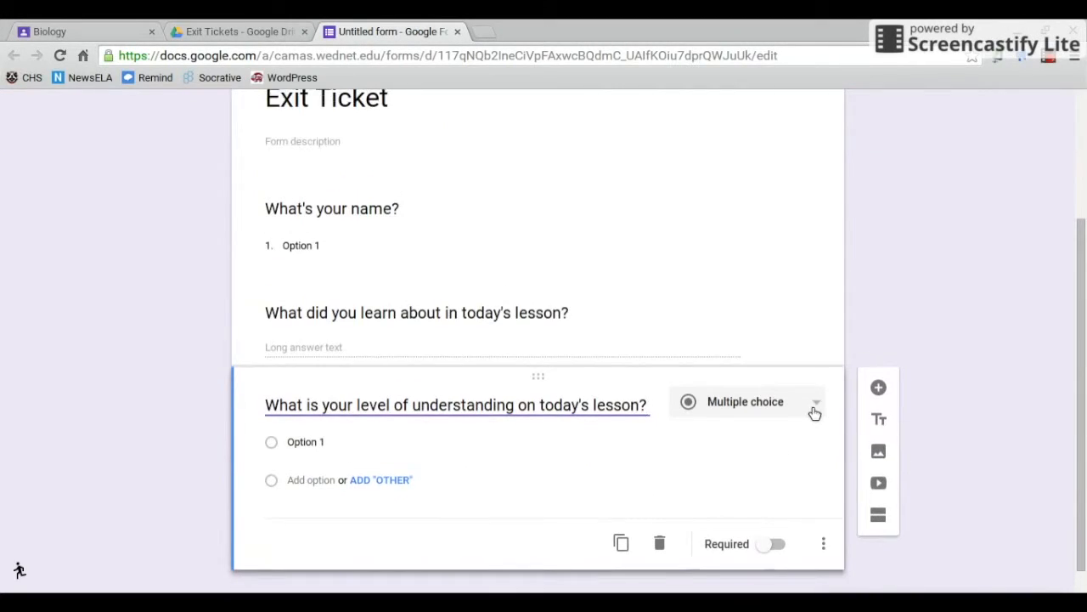
pyautogui.click(814, 412)
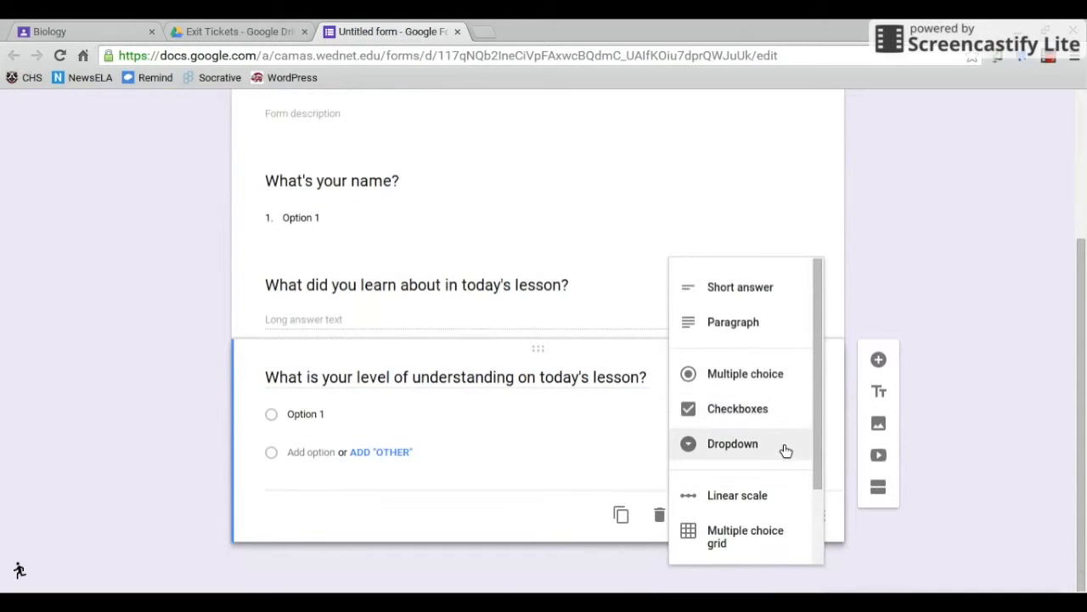
pyautogui.click(774, 499)
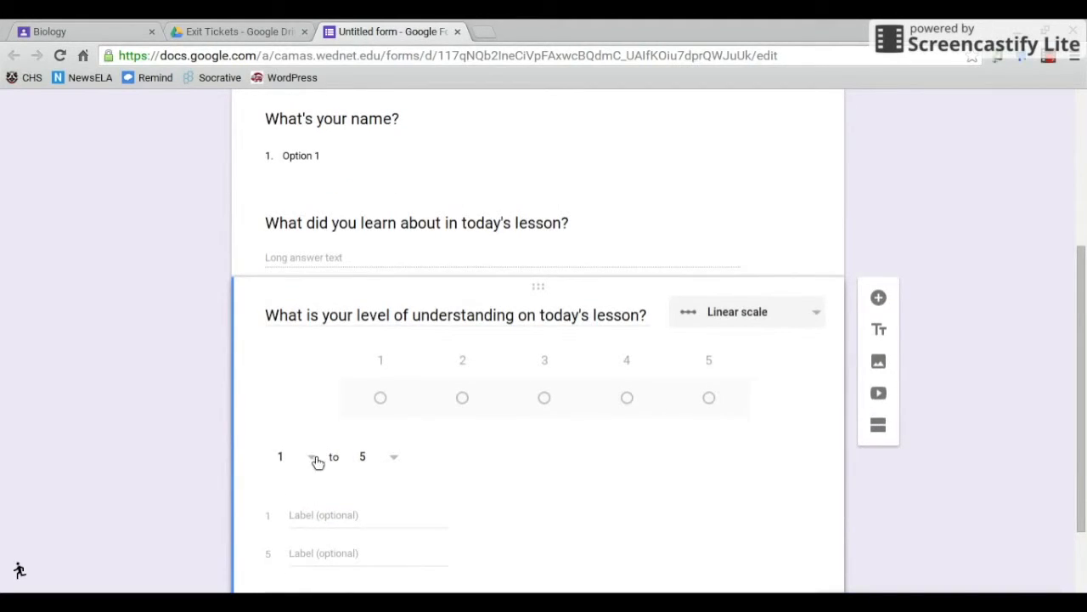
# Set the understanding scale to 1 to 4, label the ends "Huh?" and "Expert!", and make the question required
pyautogui.click(391, 457)
pyautogui.click(364, 423)
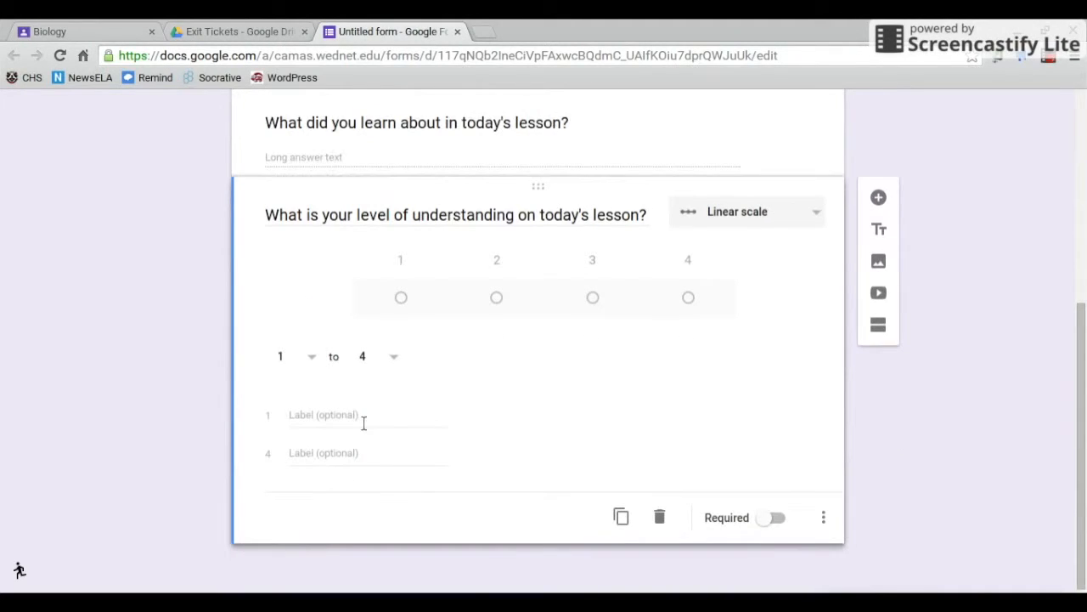
pyautogui.click(309, 415)
pyautogui.write('Huh?')
pyautogui.click(310, 450)
pyautogui.write('Expert!')
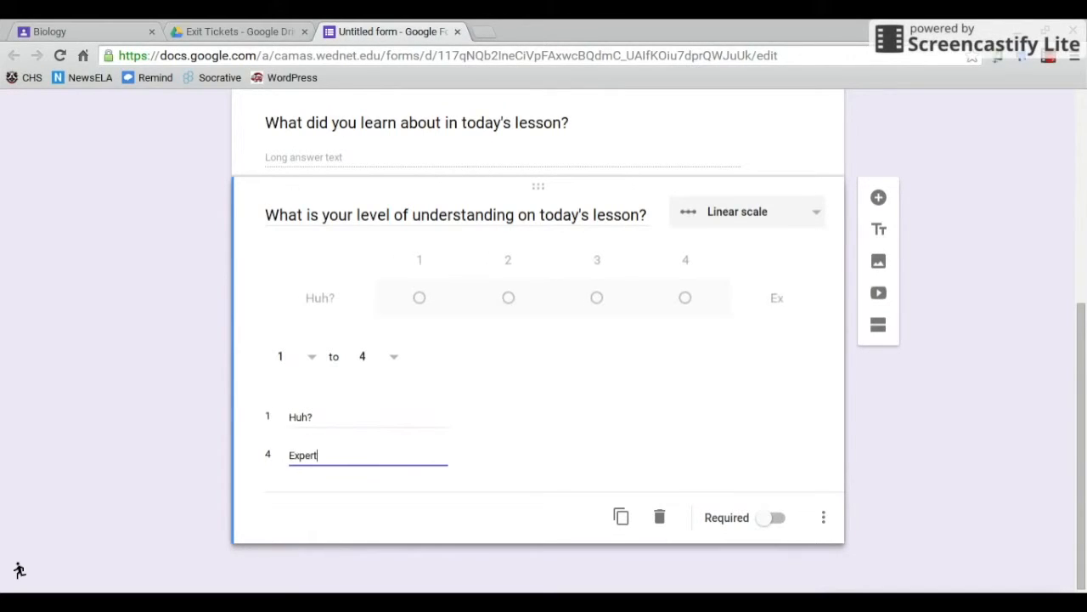
pyautogui.click(764, 520)
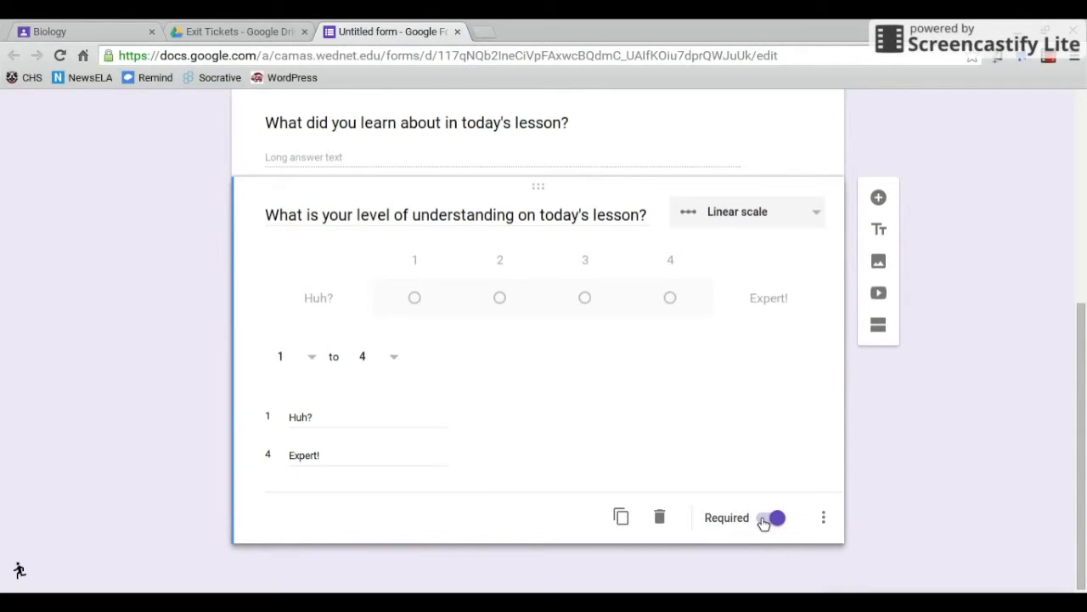
# Insert the understanding-levels chart screenshot from Google Drive and move it above the linear scale question
pyautogui.click(880, 264)
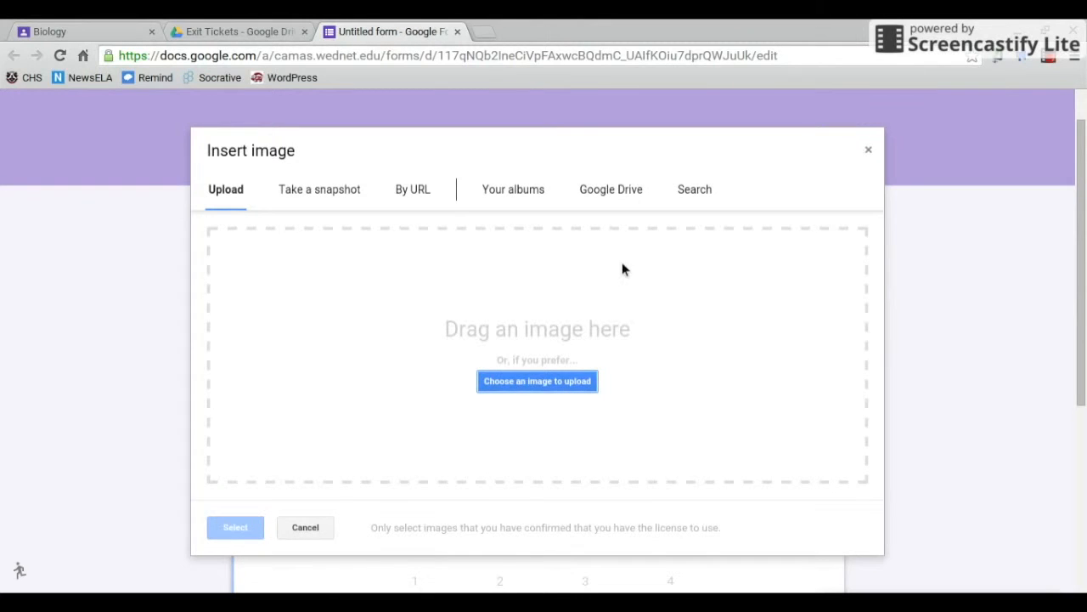
pyautogui.click(616, 191)
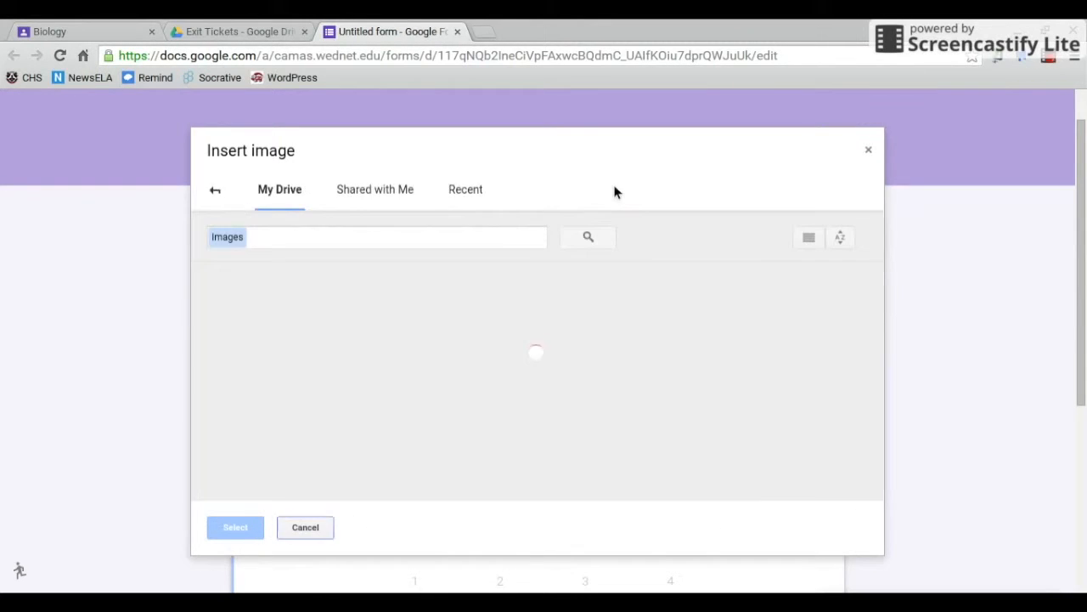
pyautogui.click(324, 398)
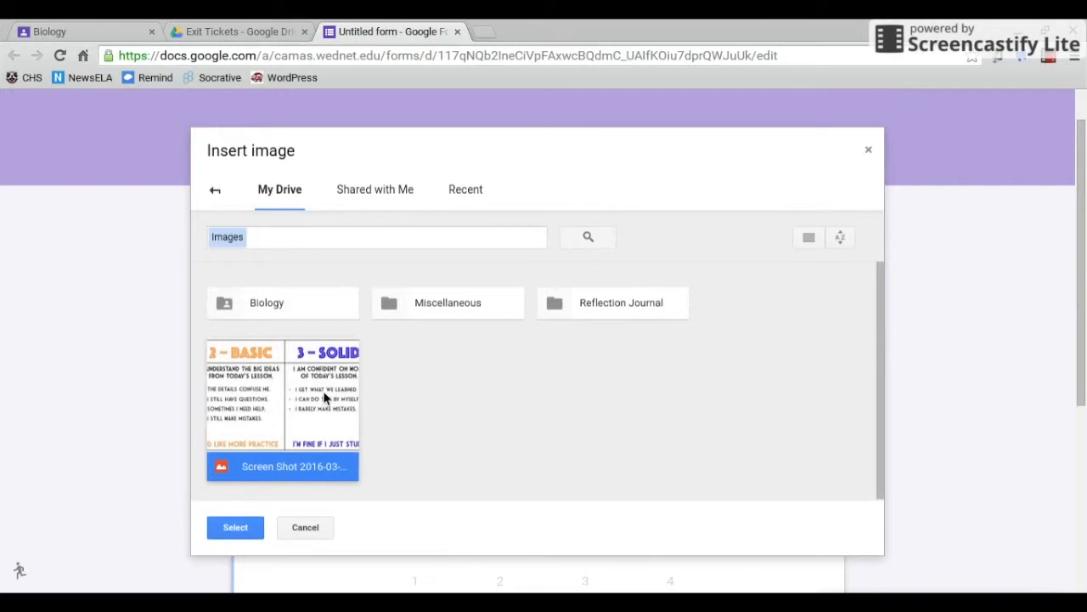
pyautogui.click(250, 527)
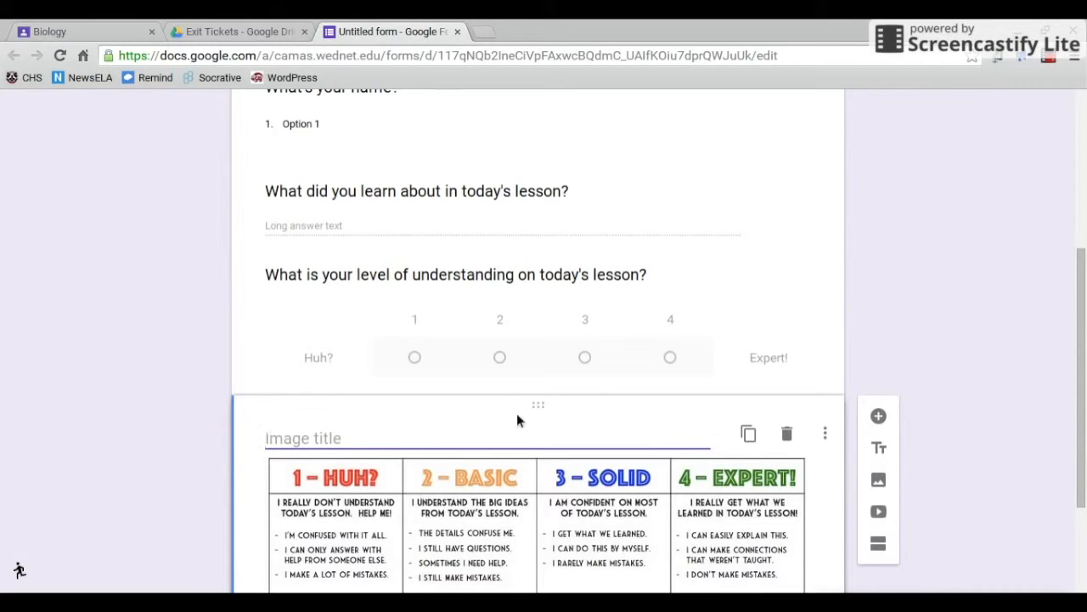
pyautogui.moveTo(541, 401); pyautogui.dragTo(538, 345)
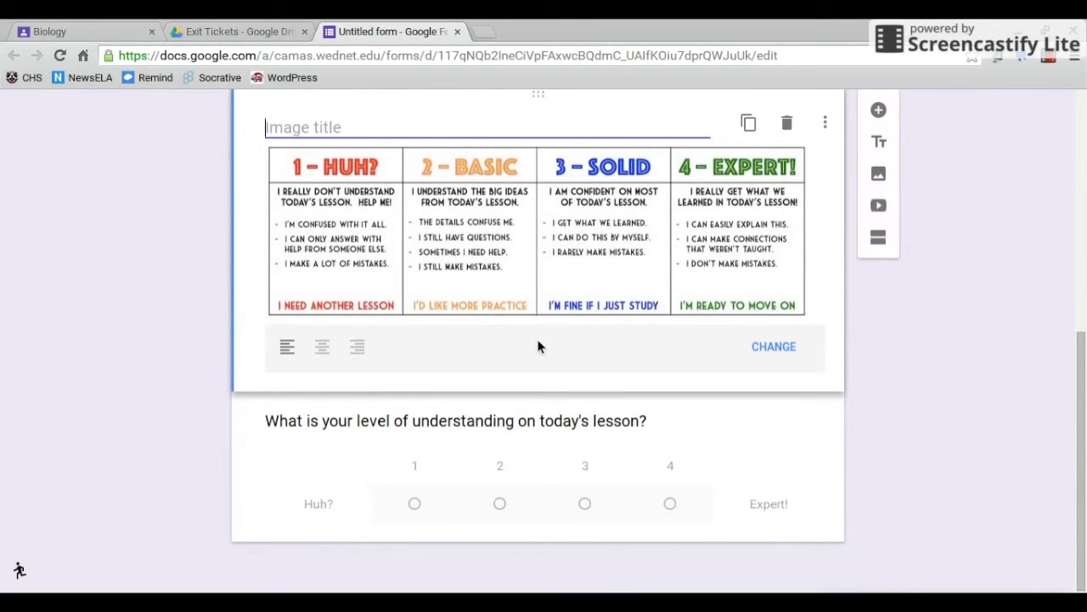
# Add a Multiple choice question titled "Concept Question" after the linear scale, with Option 1, Option 2, Option 3 and an "Other" choice
pyautogui.click(546, 527)
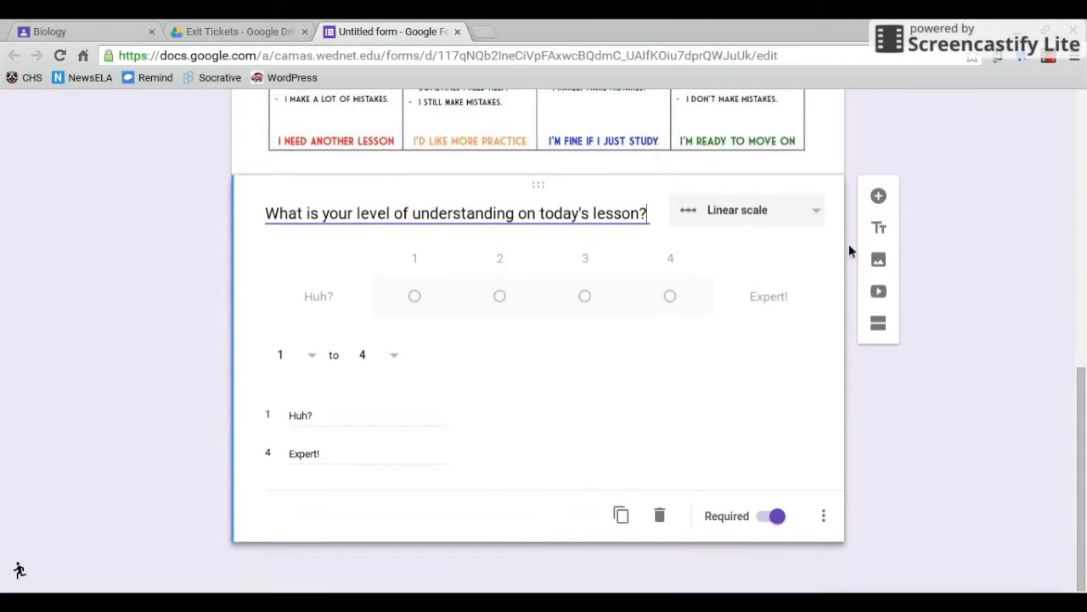
pyautogui.click(880, 202)
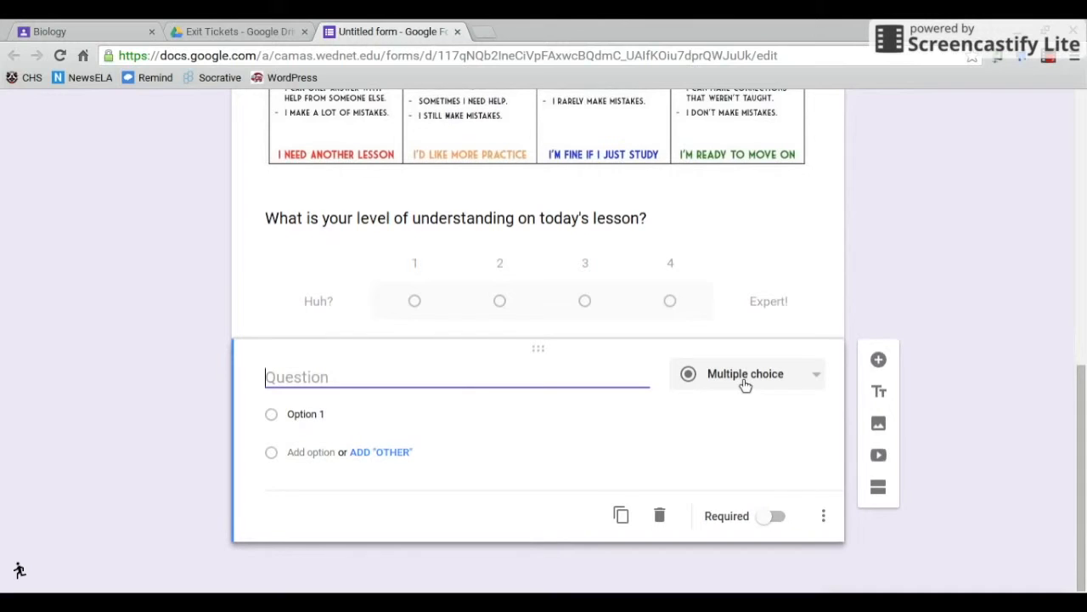
pyautogui.write('Concept Question')
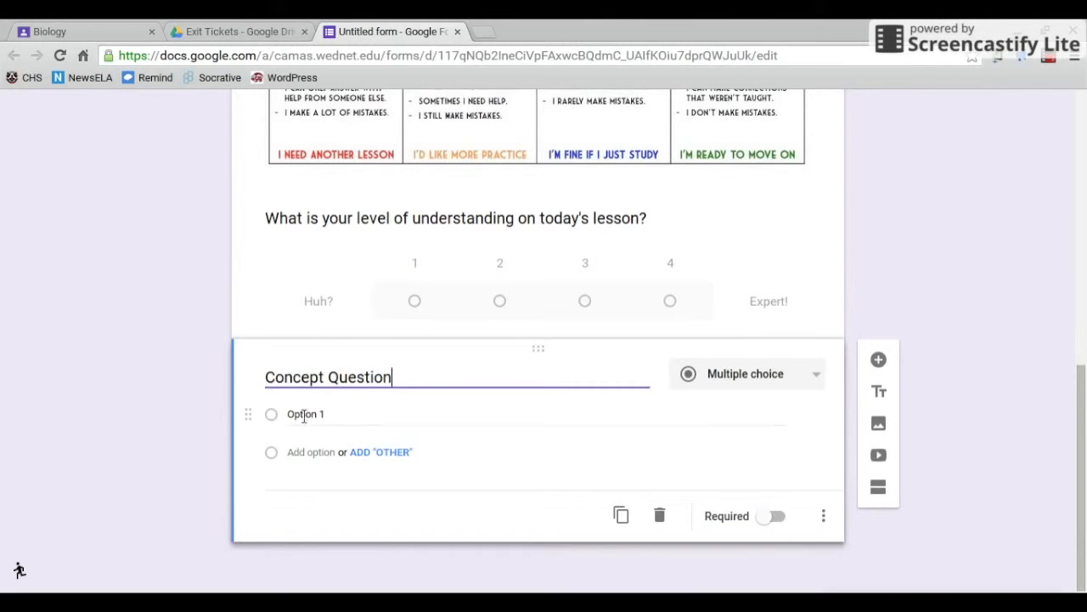
pyautogui.click(308, 452)
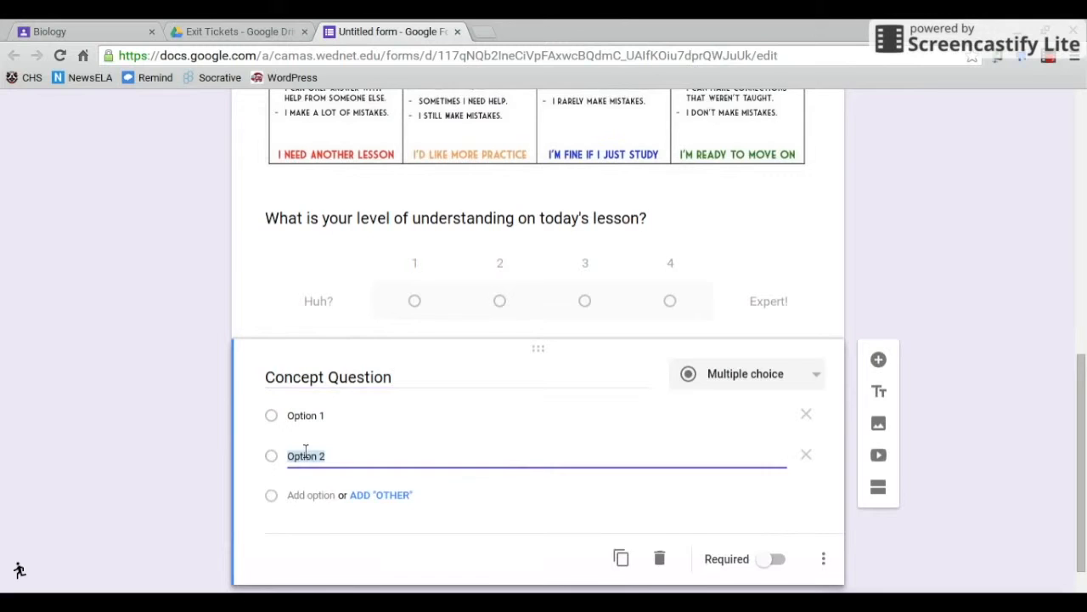
pyautogui.click(306, 452)
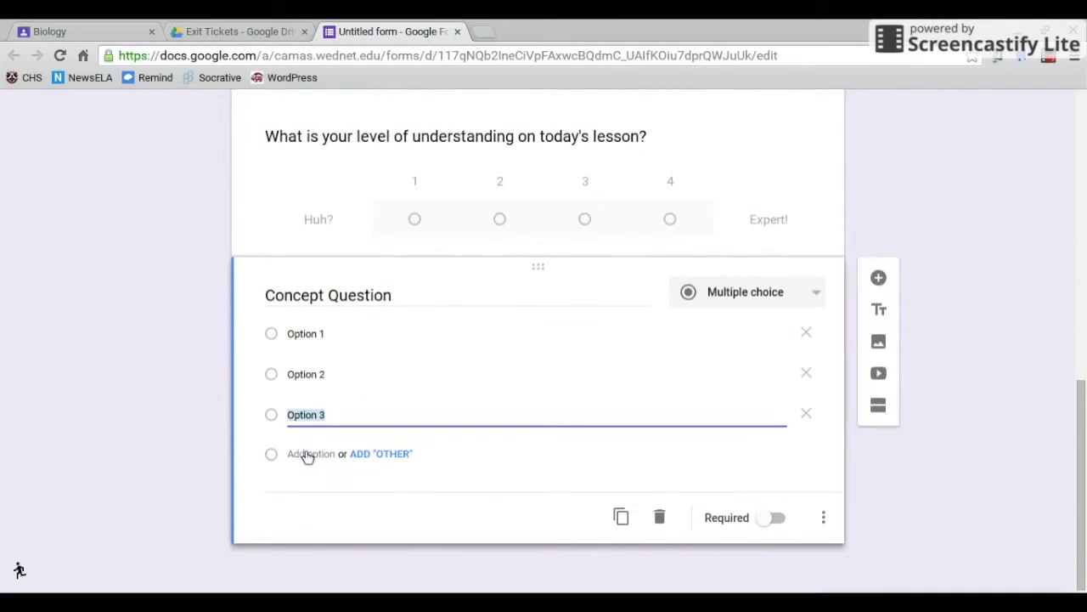
pyautogui.click(388, 455)
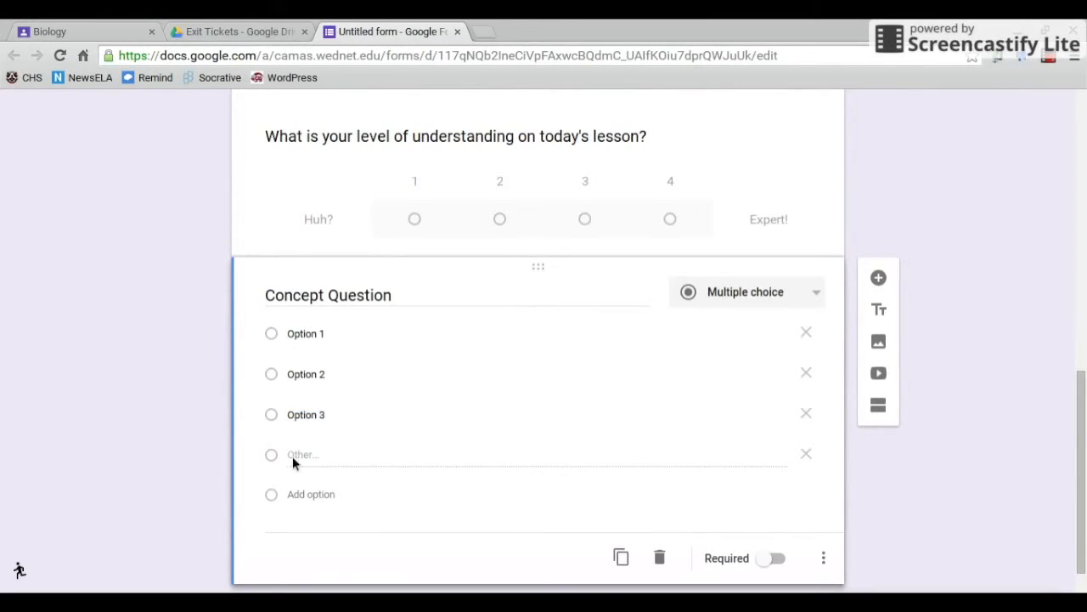
# Add a Paragraph question at the end reading "Do you have any questions from today's lesson?"
pyautogui.click(877, 279)
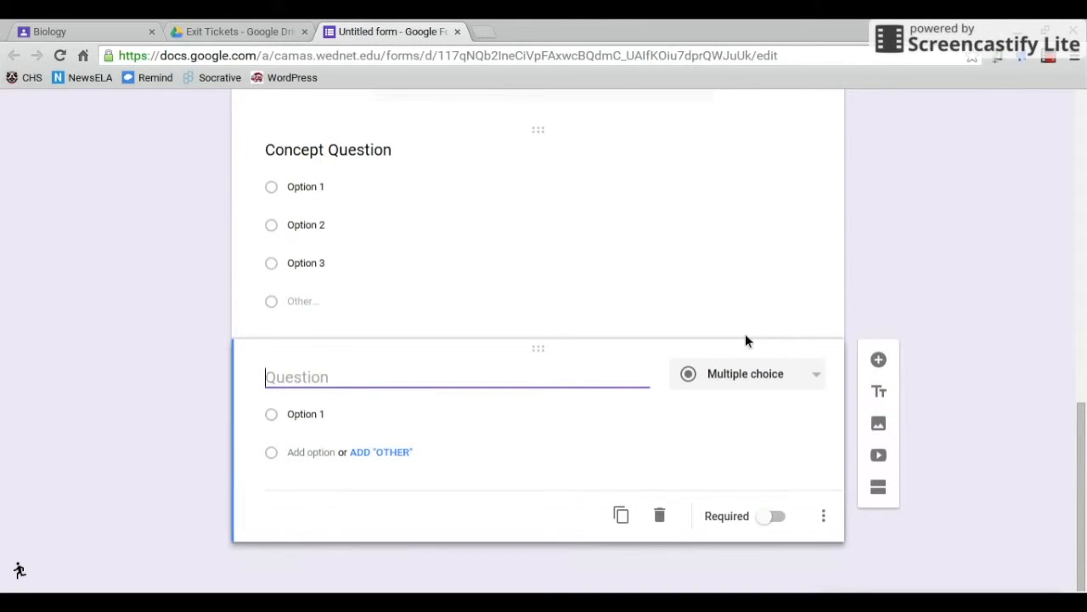
pyautogui.click(740, 374)
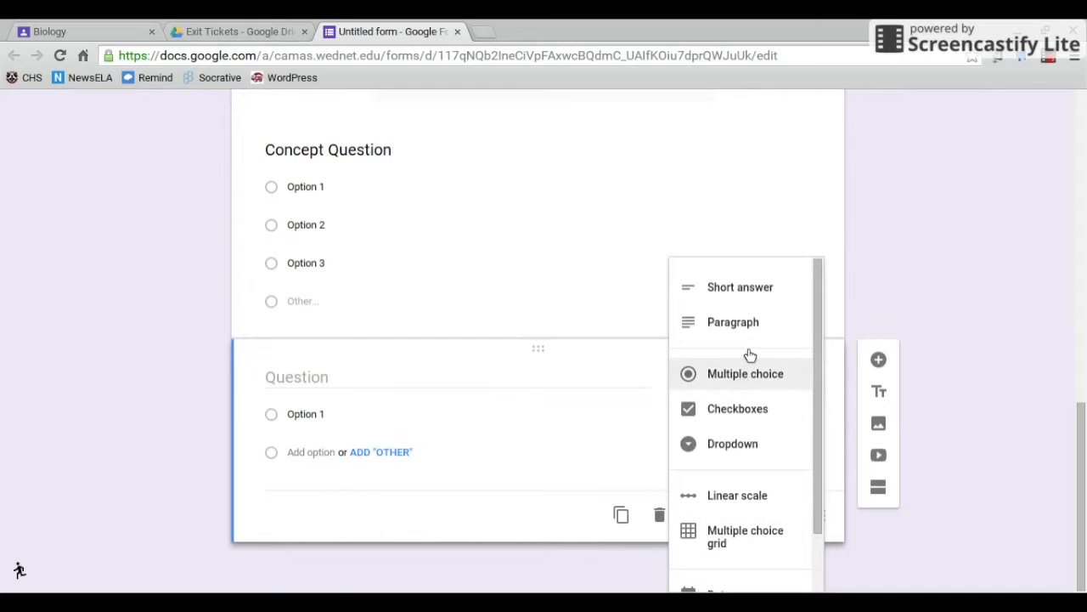
pyautogui.click(755, 324)
pyautogui.click(405, 405)
pyautogui.write('Do you have any')
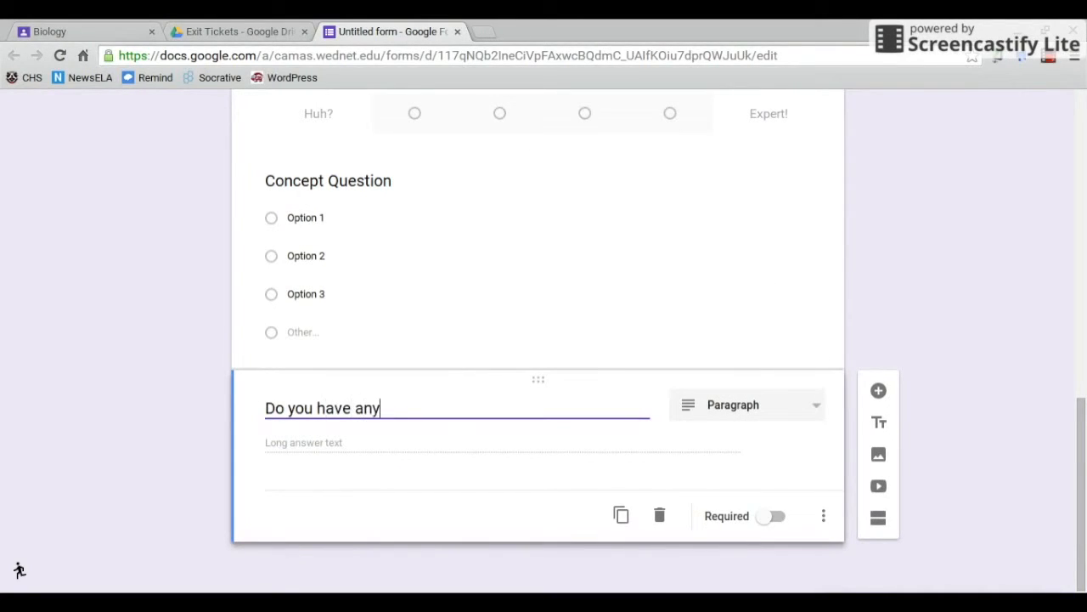
pyautogui.write(' questions from today')
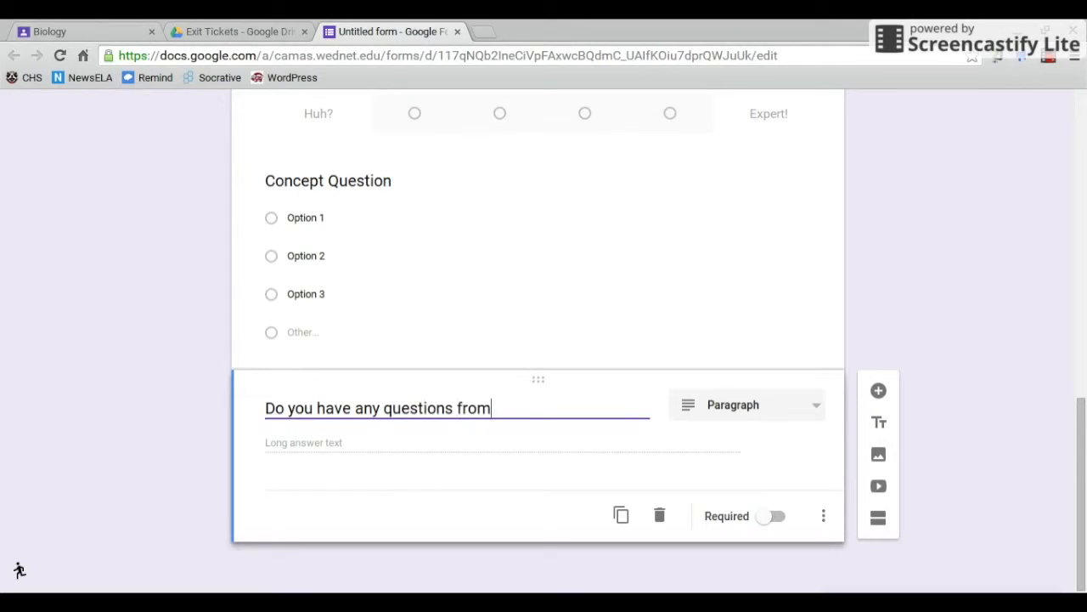
pyautogui.write("'s lesson?")
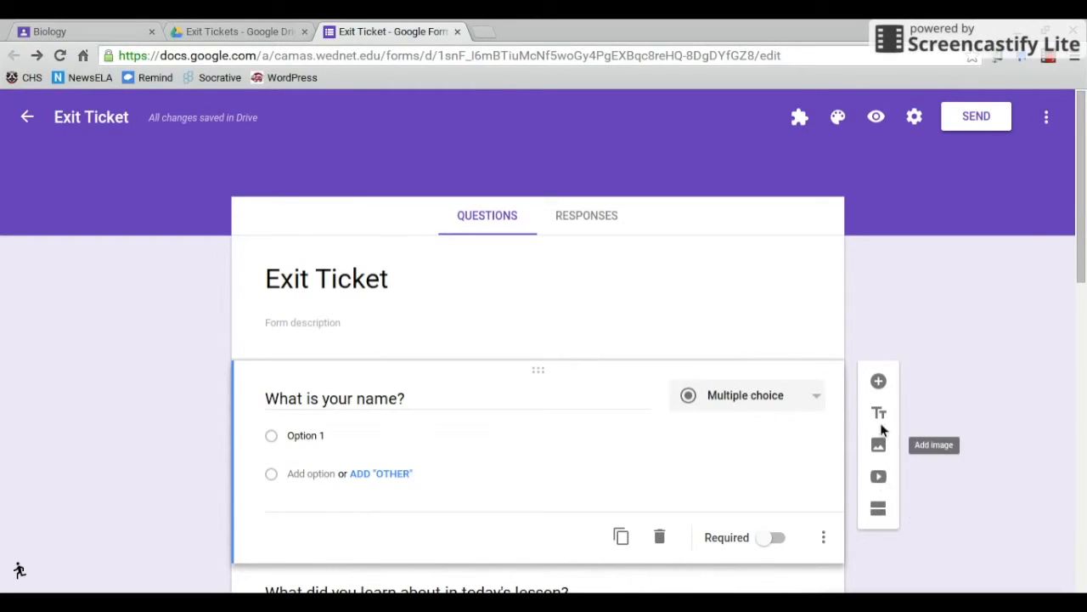
# Review the form's respondent, confirmation page and presentation settings, and close them without saving
pyautogui.click(915, 121)
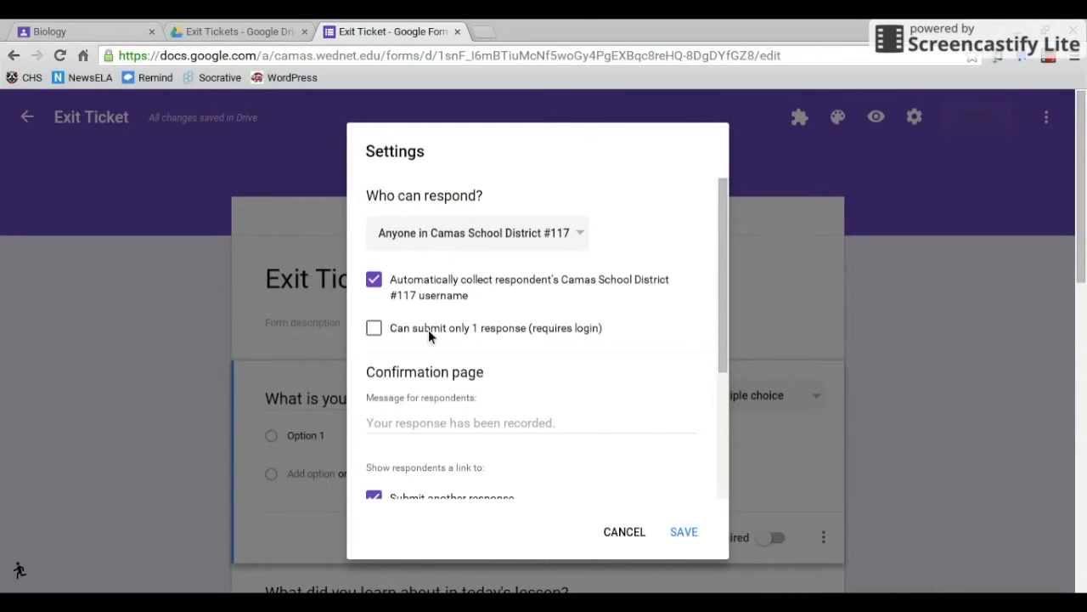
pyautogui.scroll(-3, 429, 335)
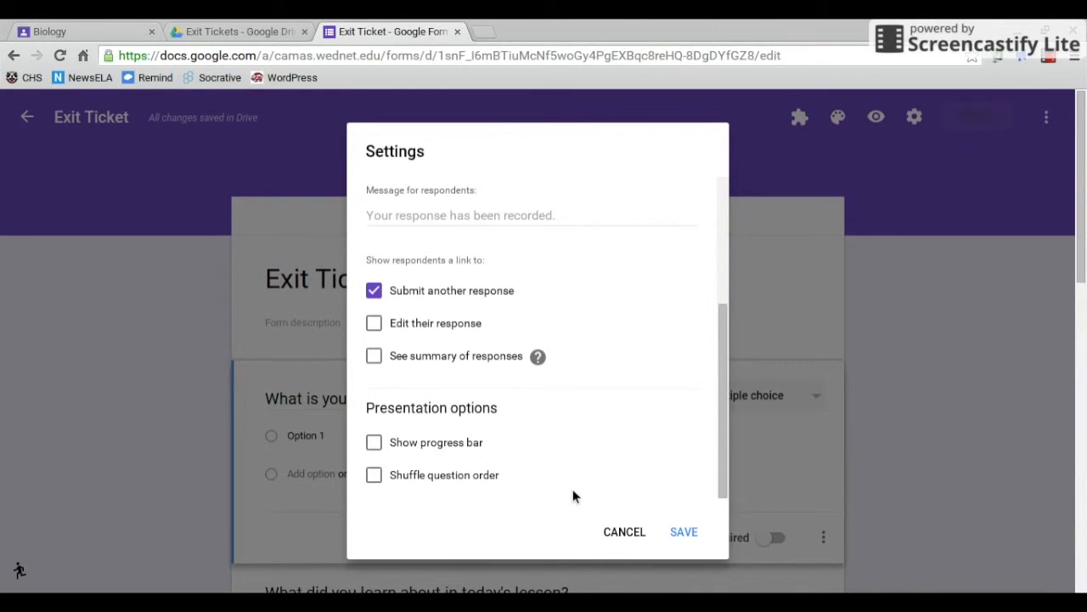
pyautogui.click(627, 534)
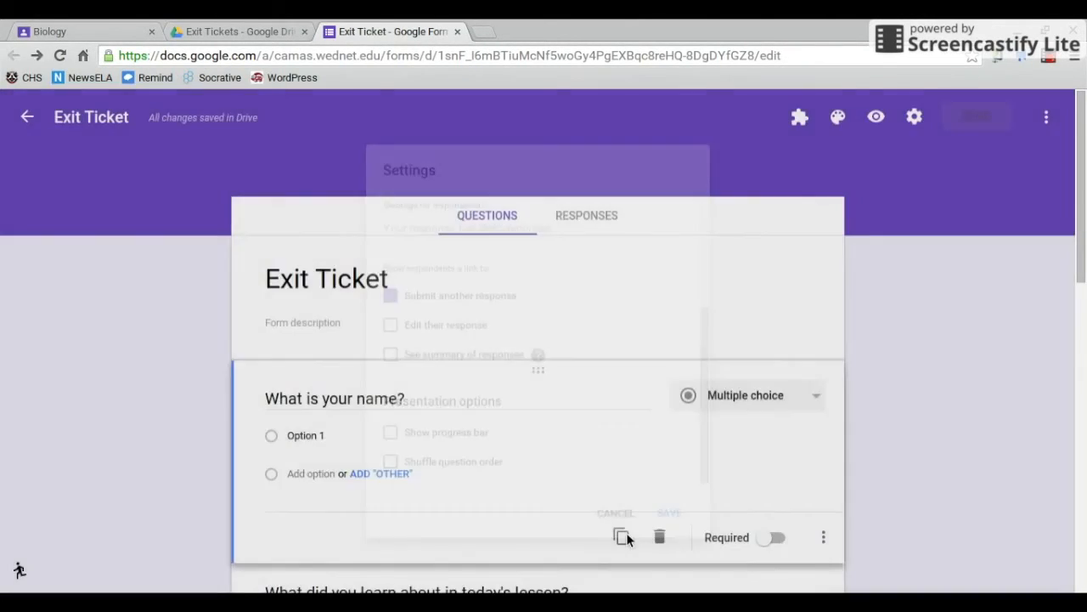
# Apply the Work and School header theme showing chemistry glassware and a green microscope on a blackboard
pyautogui.click(839, 119)
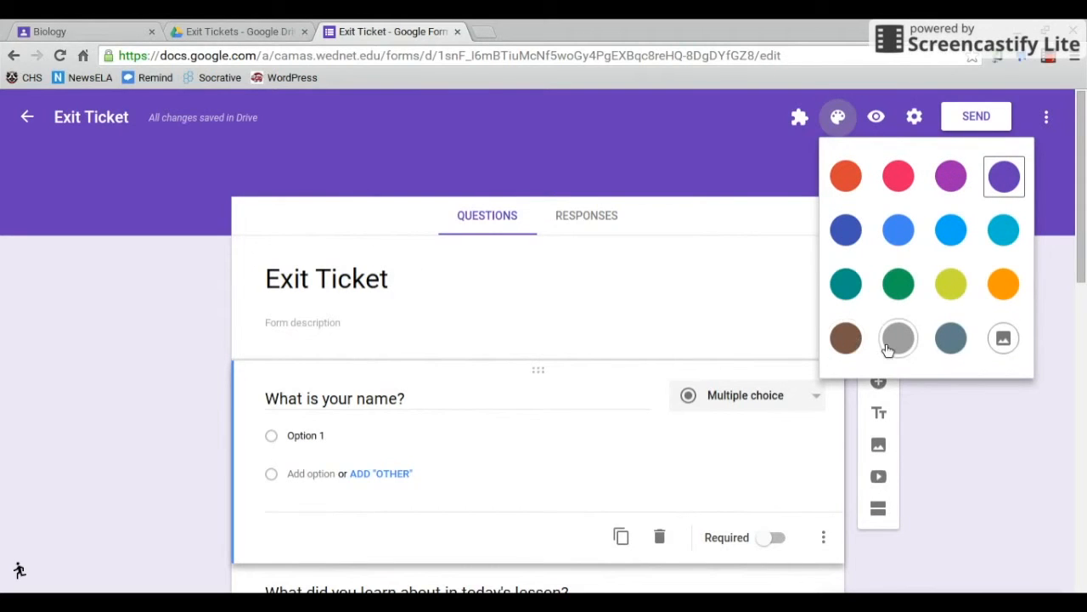
pyautogui.click(1004, 338)
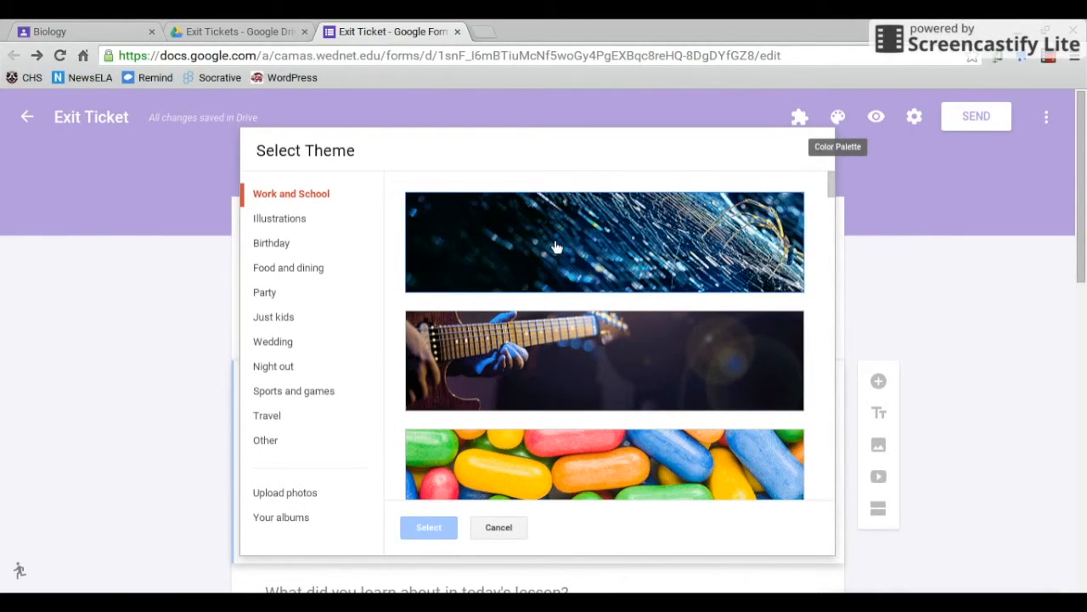
pyautogui.scroll(-10, 556, 247)
pyautogui.scroll(-8, 556, 247)
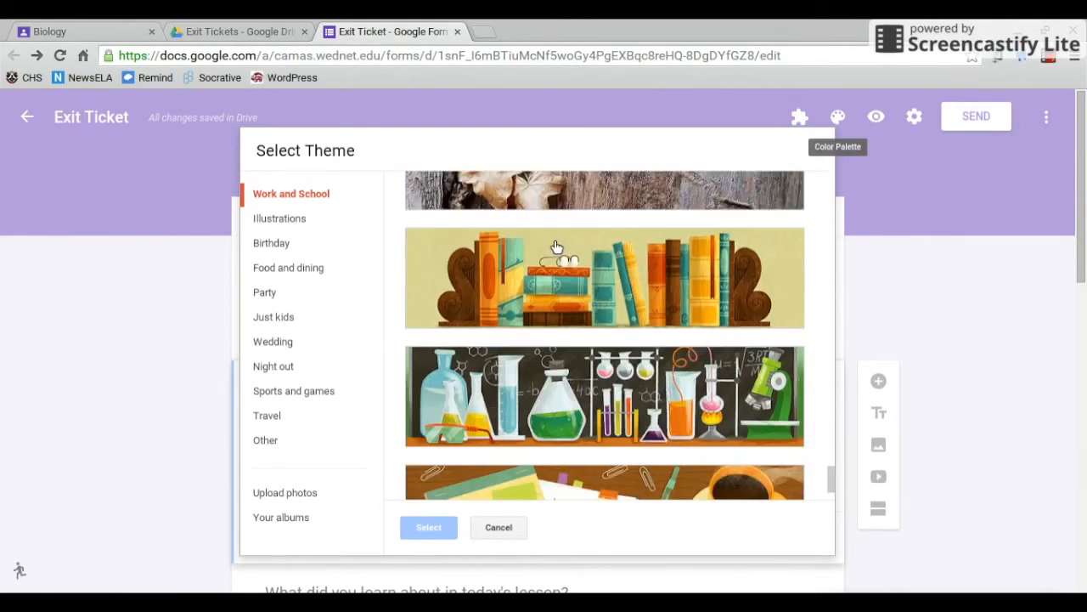
pyautogui.click(549, 303)
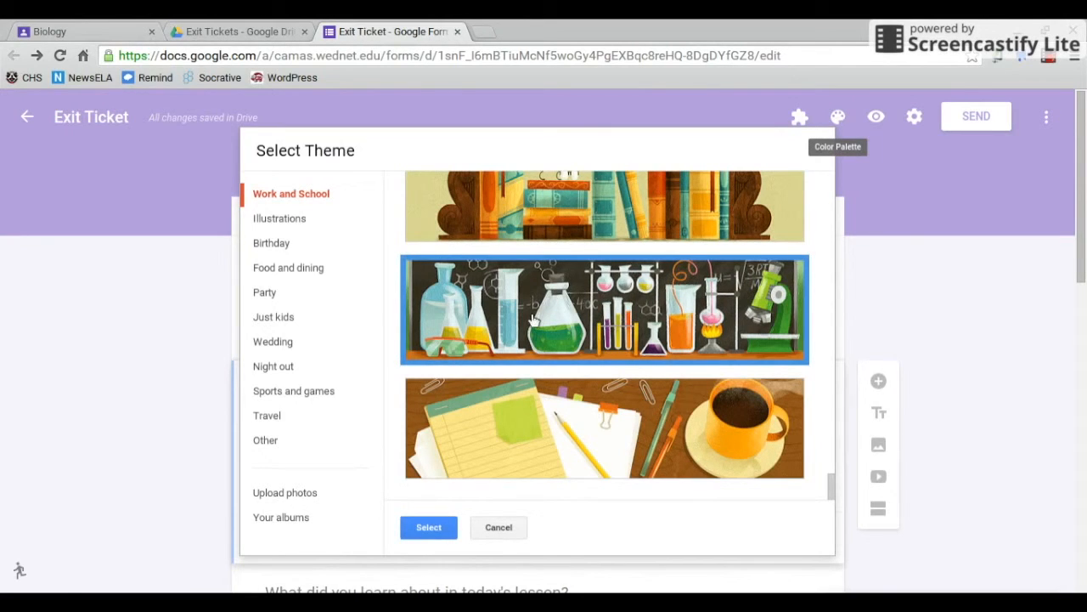
pyautogui.click(441, 526)
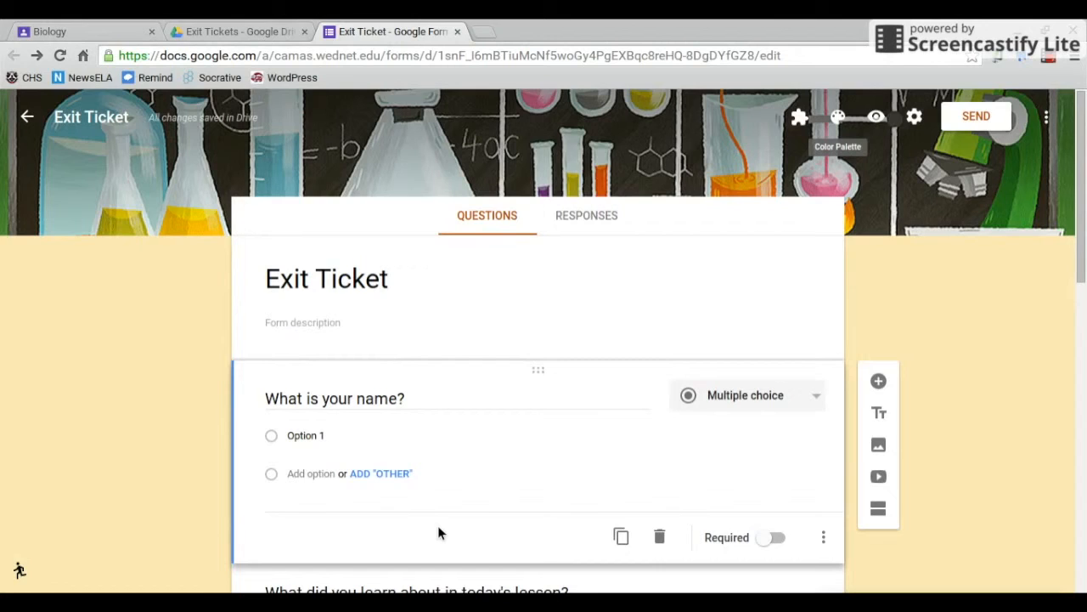
pyautogui.click(425, 586)
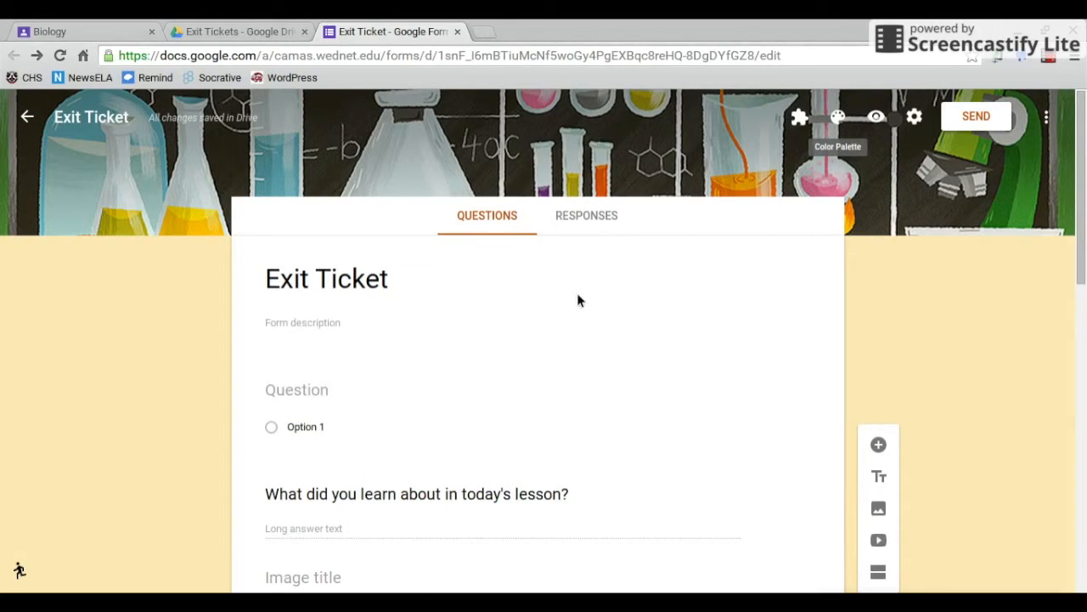
# Switch the form to not accepting responses in its response settings
pyautogui.click(592, 221)
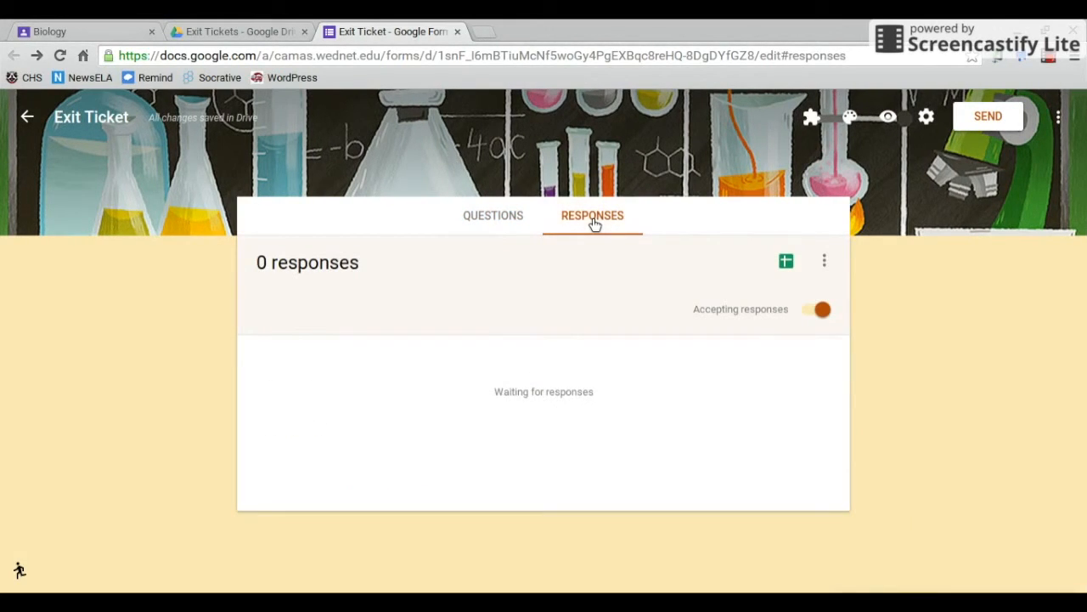
pyautogui.click(817, 311)
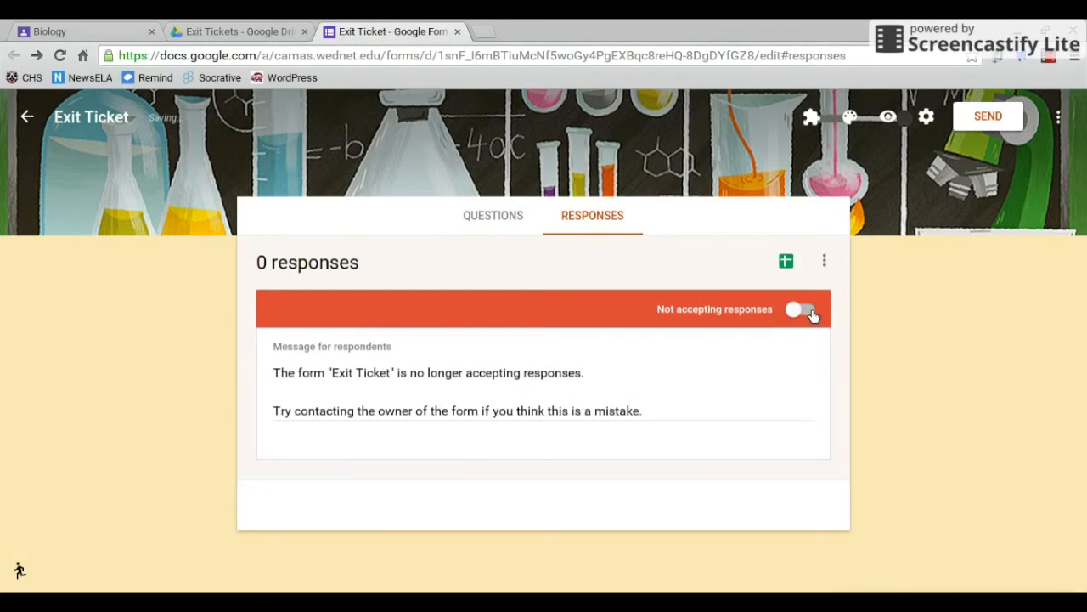
pyautogui.click(803, 311)
pyautogui.click(812, 312)
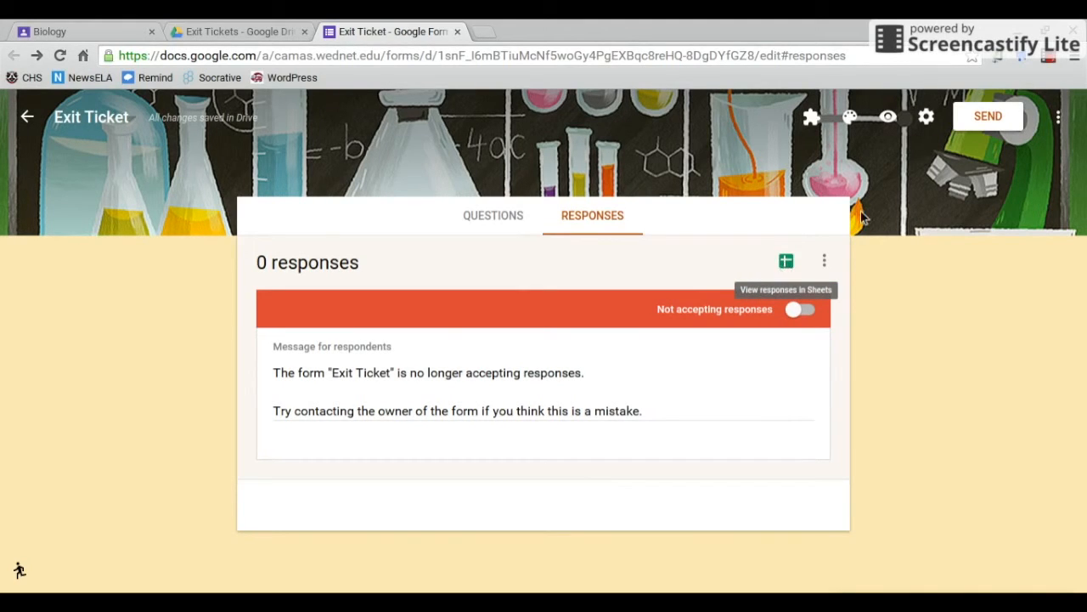
# Enable automatic collection of respondents' Camas School District #117 usernames in the send options and copy the form's shortened link
pyautogui.click(989, 117)
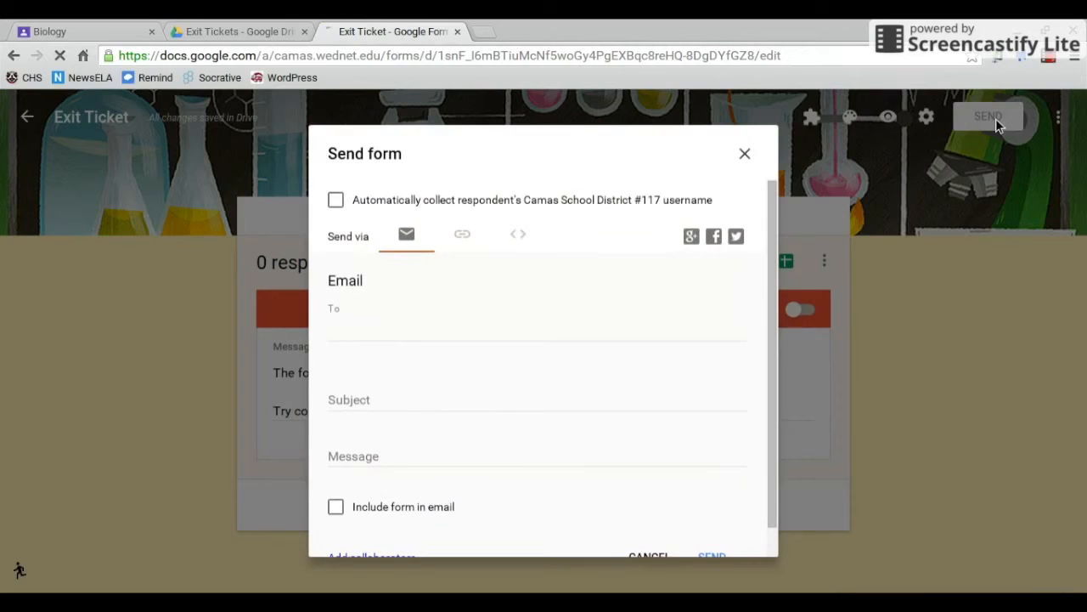
pyautogui.click(336, 202)
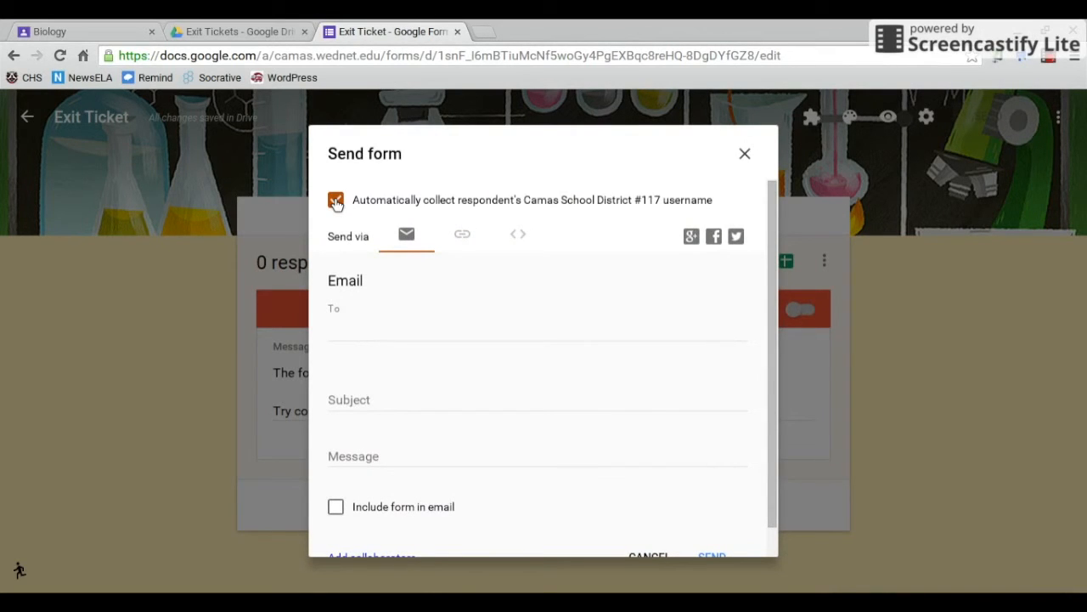
pyautogui.click(462, 238)
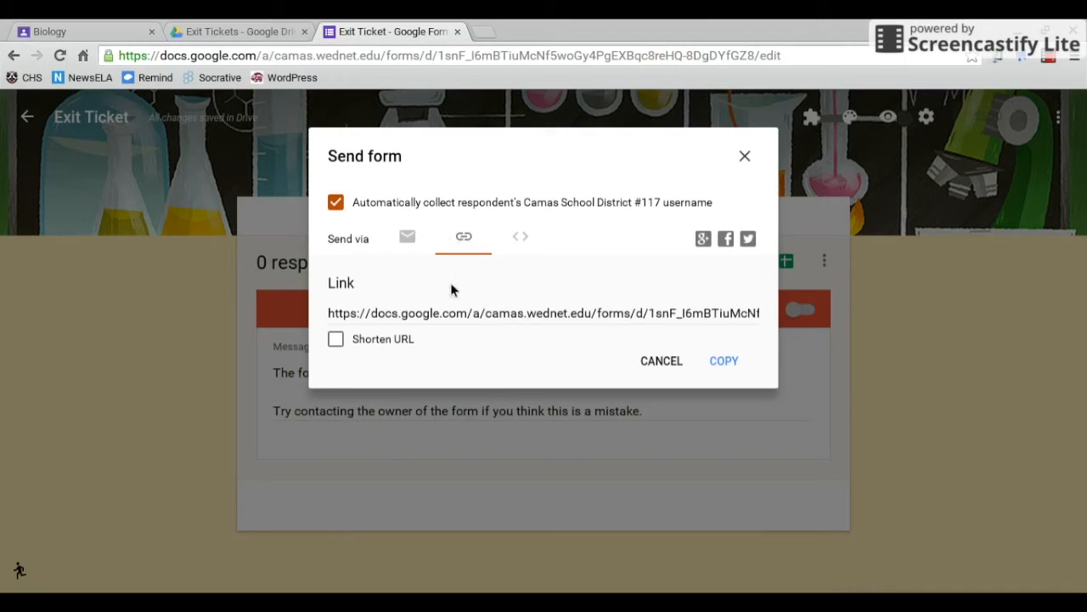
pyautogui.click(335, 340)
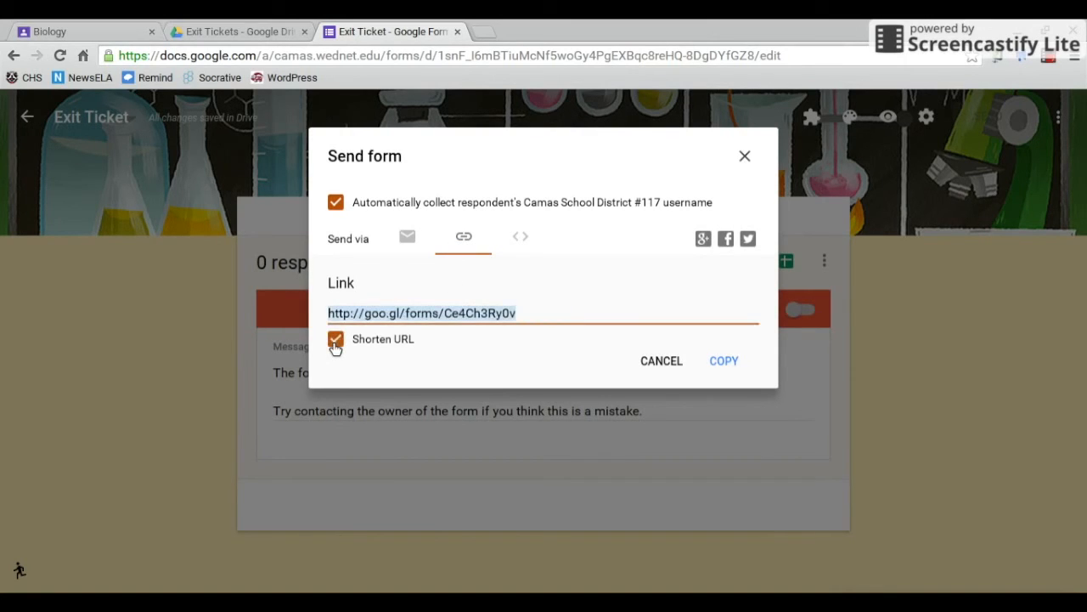
pyautogui.click(727, 366)
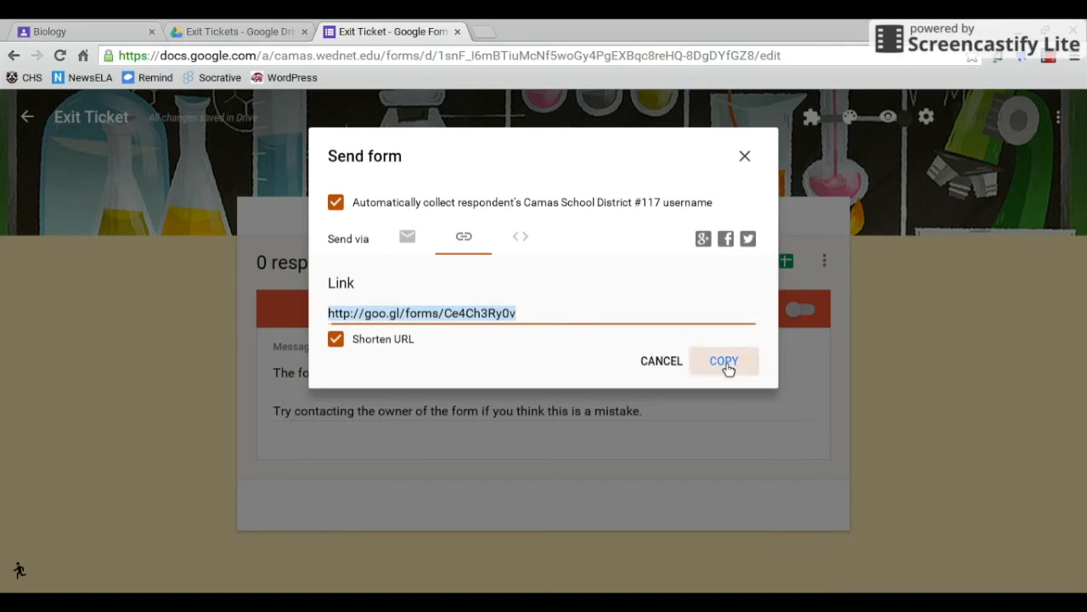
pyautogui.click(744, 154)
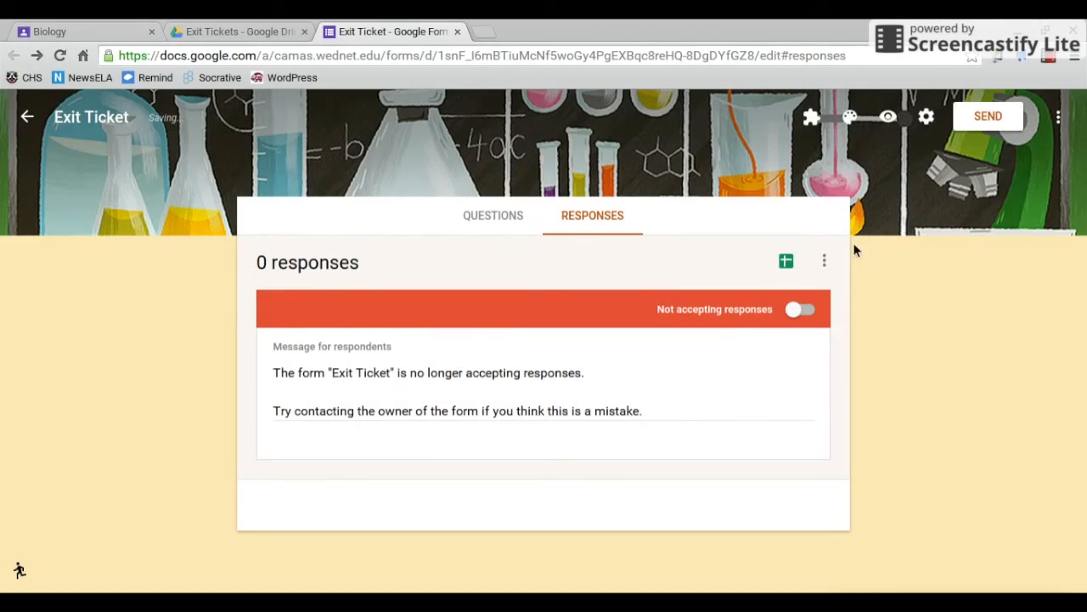